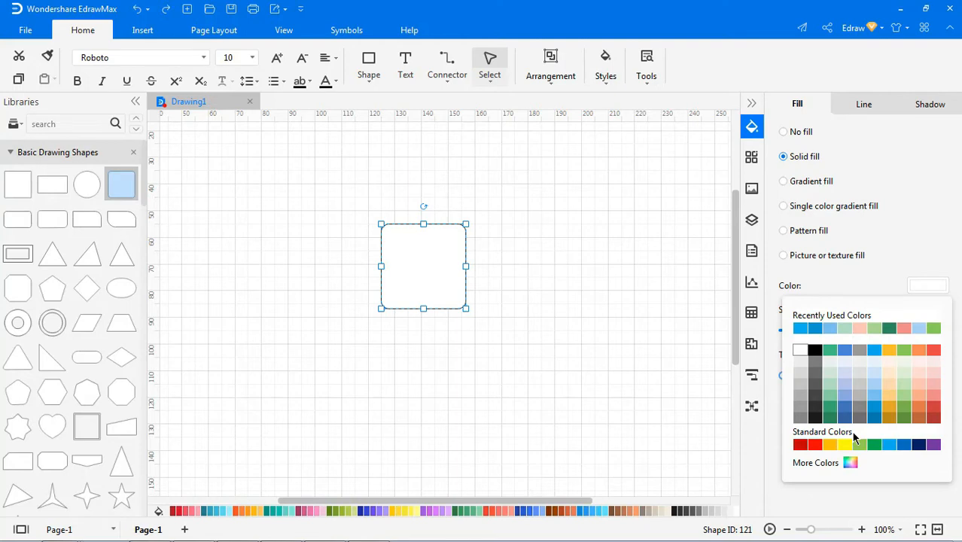
# Fill the selected rounded square with solid dark sky blue, setting shade/tint to -15% and transparency to 31%.
pyautogui.click(874, 409)
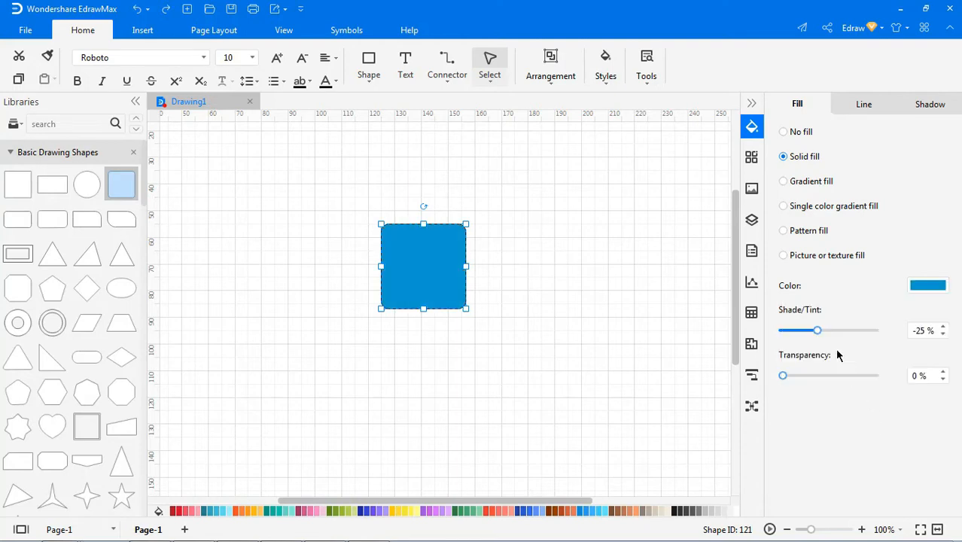
pyautogui.moveTo(818, 333)
pyautogui.mouseDown()
pyautogui.moveTo(870, 333)
pyautogui.moveTo(823, 333)
pyautogui.mouseUp()
pyautogui.moveTo(785, 375); pyautogui.dragTo(812, 376)
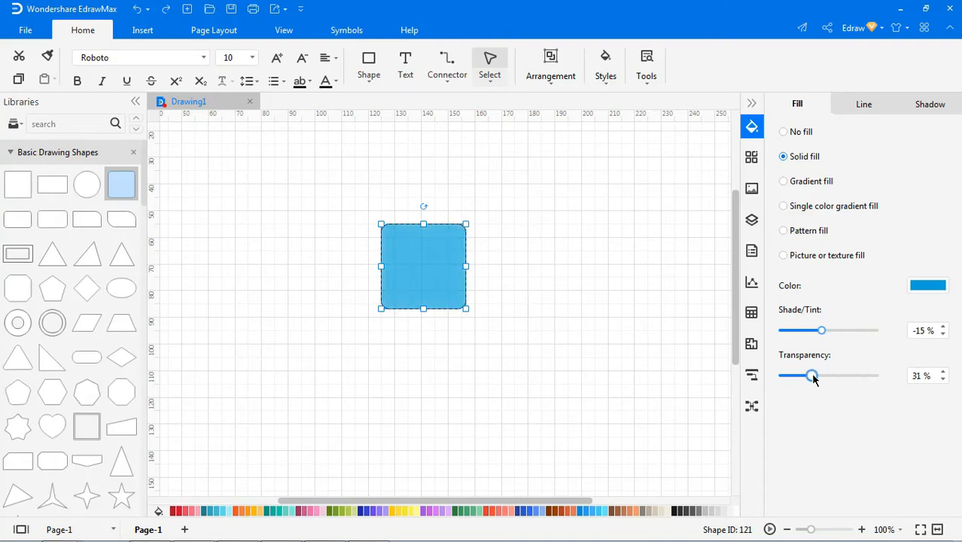
pyautogui.click(751, 103)
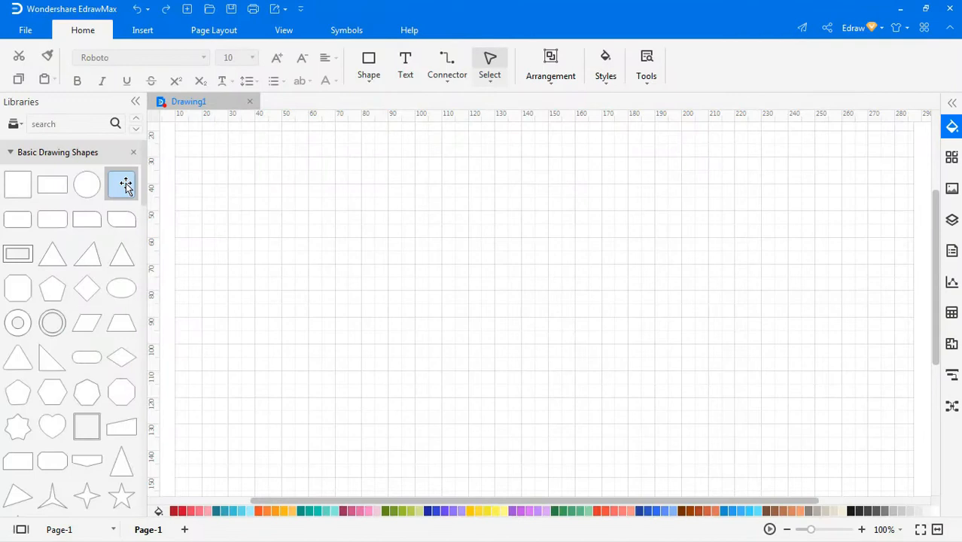
# Place a new rounded square near the middle of the page and apply a gradient fill to it.
pyautogui.moveTo(126, 186)
pyautogui.mouseDown()
pyautogui.moveTo(440, 261)
pyautogui.moveTo(500, 266)
pyautogui.mouseUp()
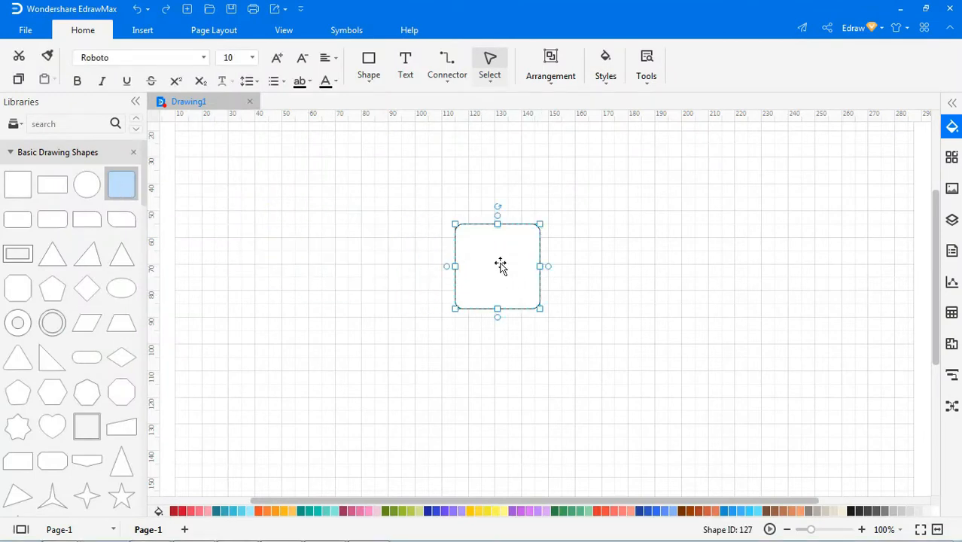
pyautogui.click(953, 103)
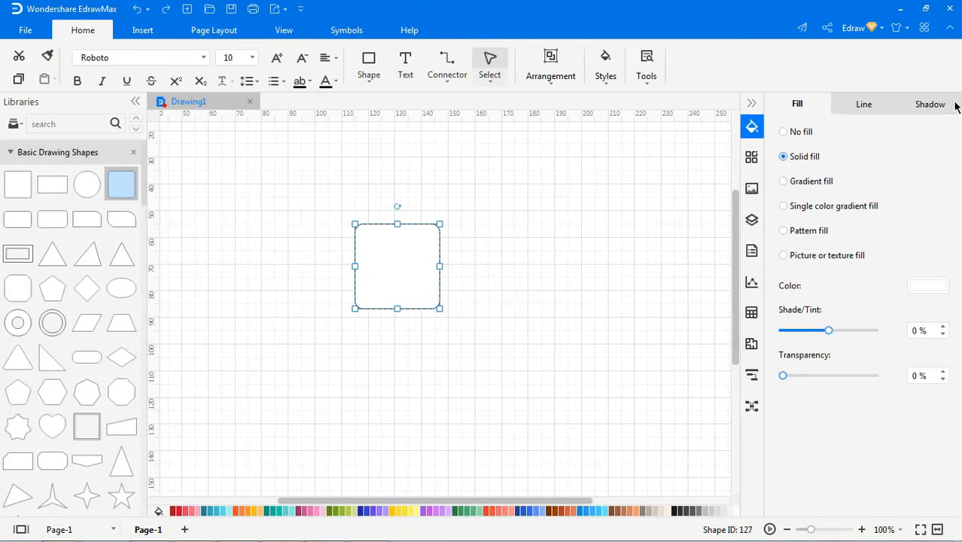
pyautogui.click(824, 182)
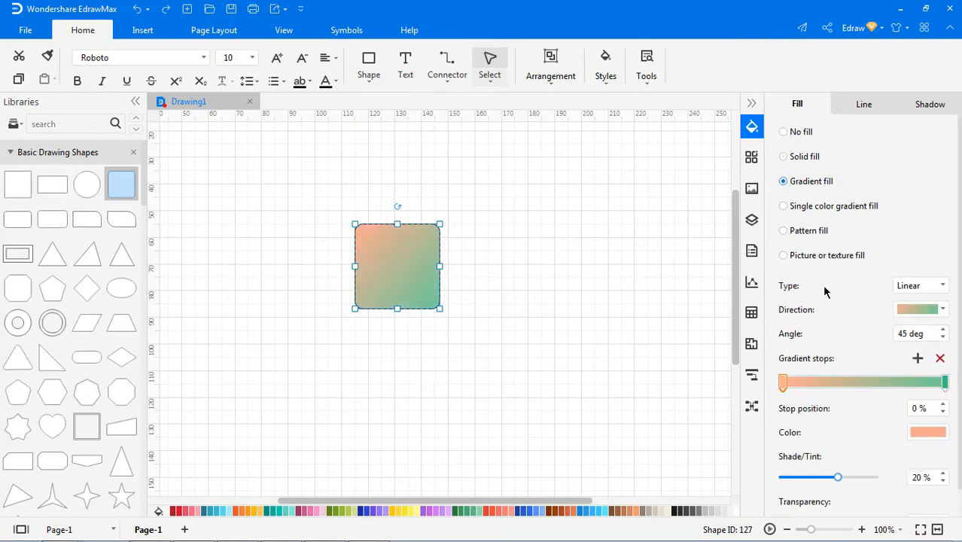
# Make the gradient linear, running from the upper-right corner to the lower-left, with an angle of 150 deg.
pyautogui.click(913, 286)
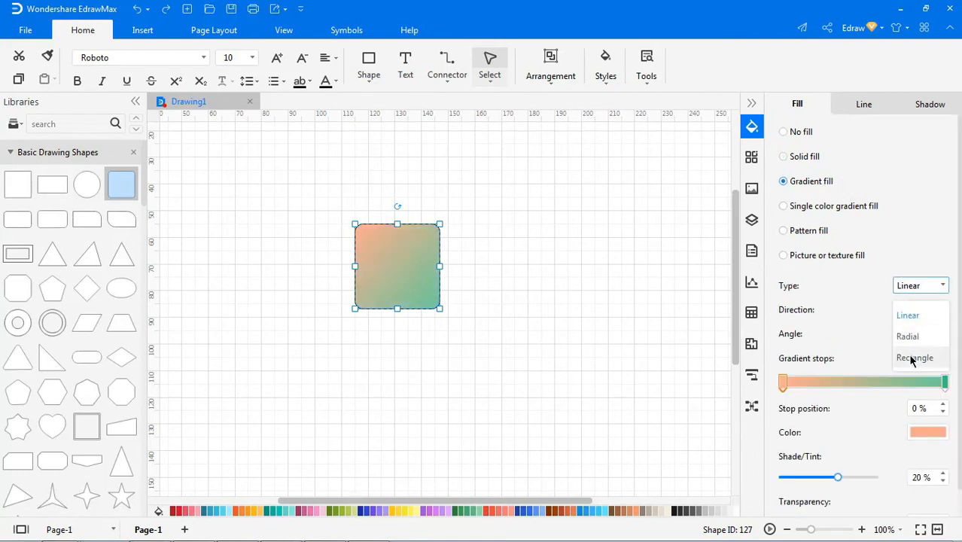
pyautogui.click(909, 316)
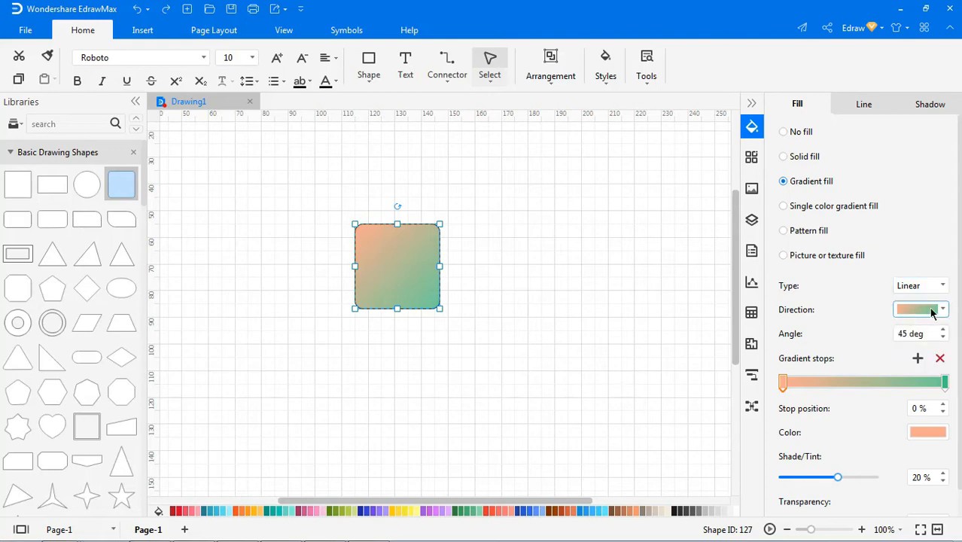
pyautogui.click(943, 311)
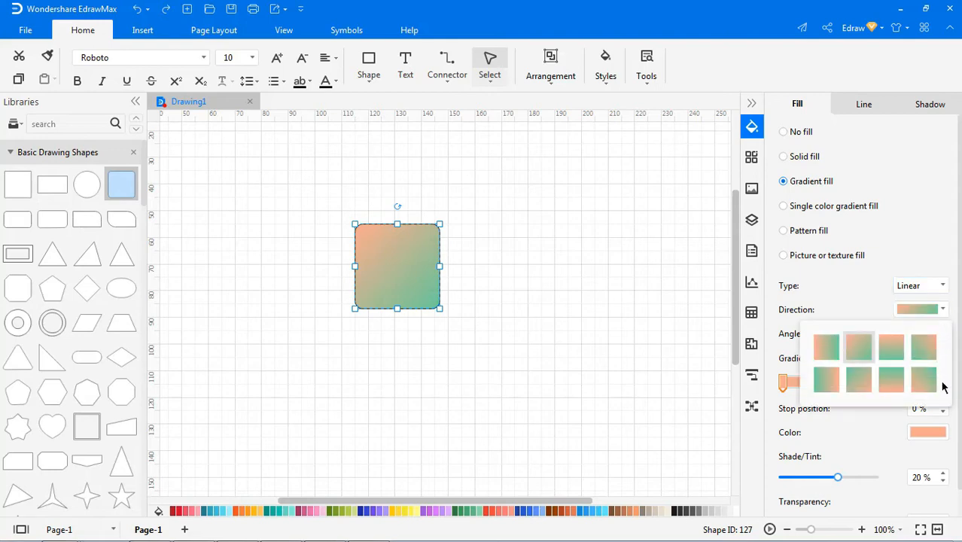
pyautogui.click(929, 355)
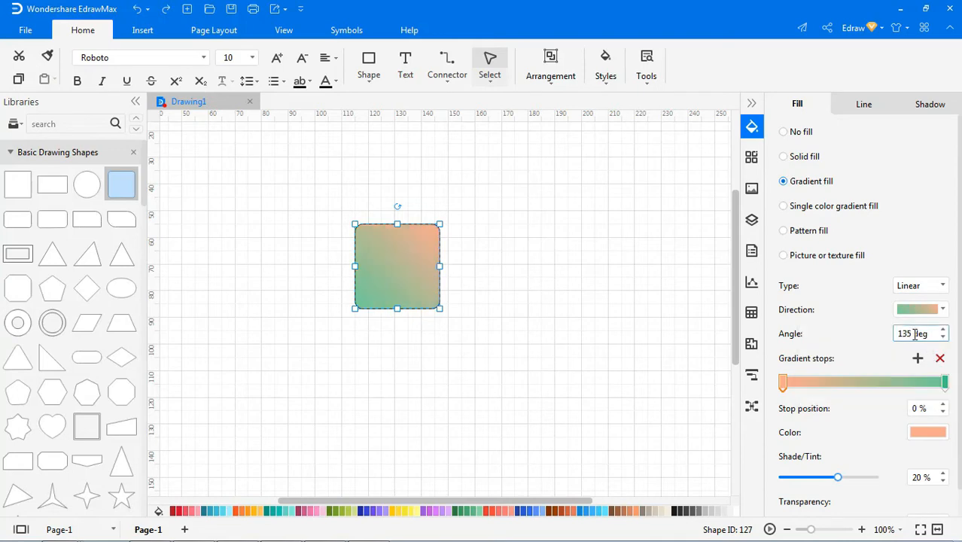
pyautogui.doubleClick(915, 334)
pyautogui.write('150')
# Add a gradient stop at 50% and color it light amber.
pyautogui.click(917, 359)
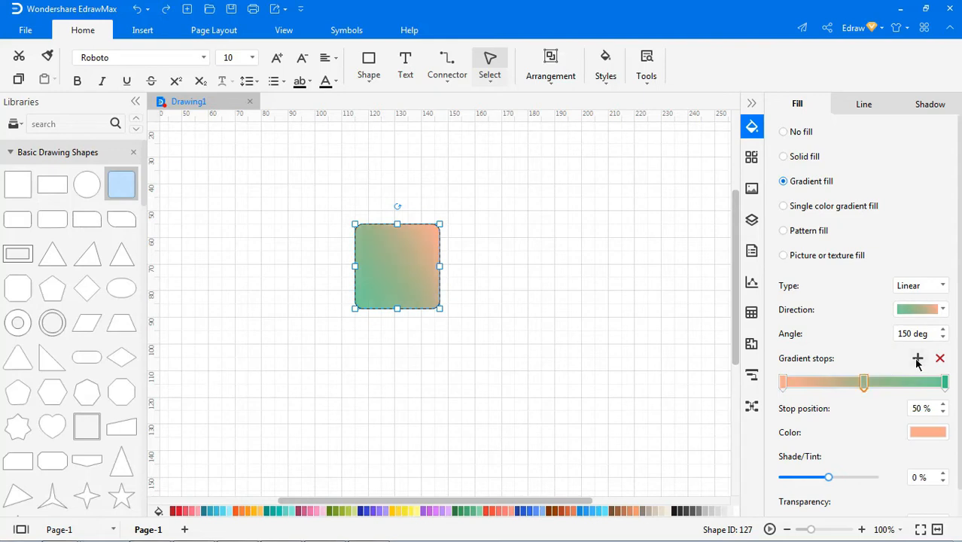
pyautogui.click(919, 432)
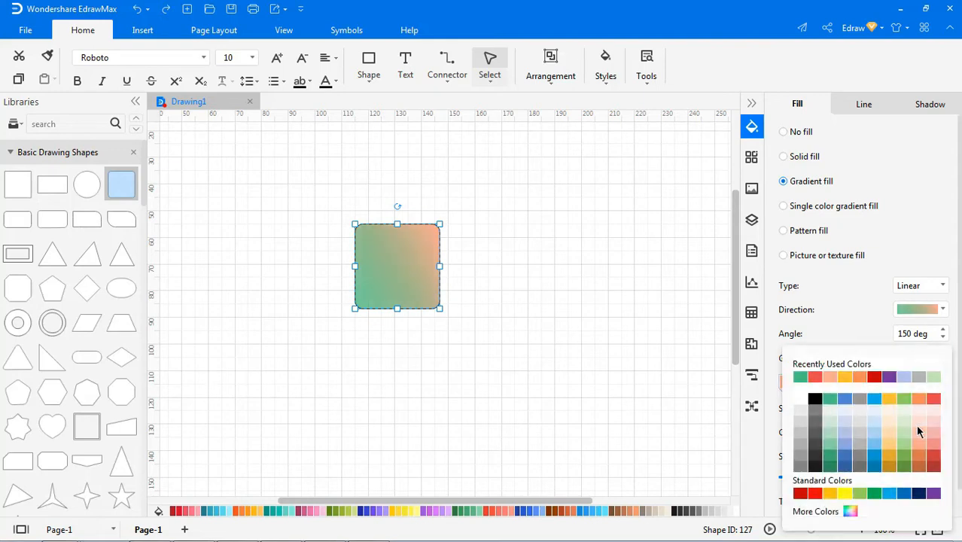
pyautogui.click(891, 448)
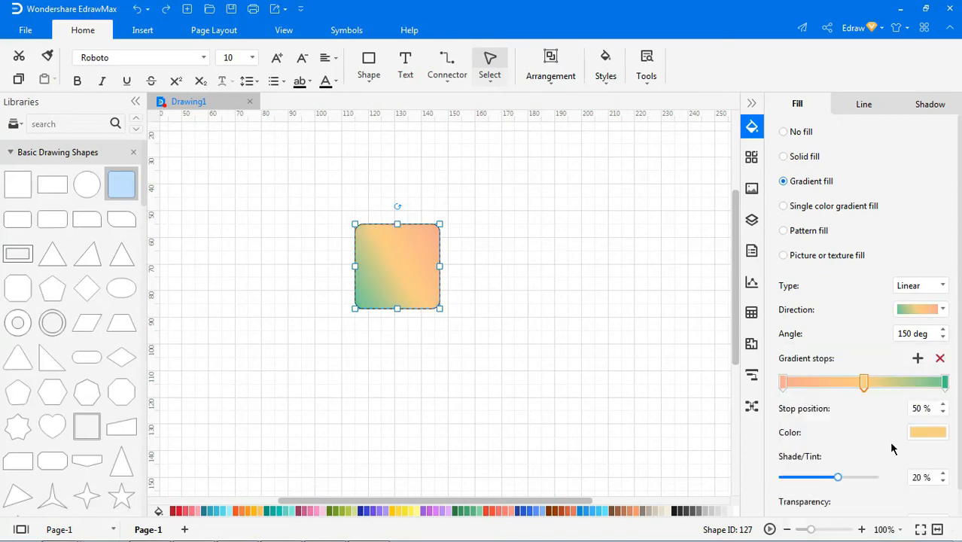
# Recolor the gradient's 100% stop pale peach and its 0% stop pale blue.
pyautogui.click(944, 382)
pyautogui.click(926, 433)
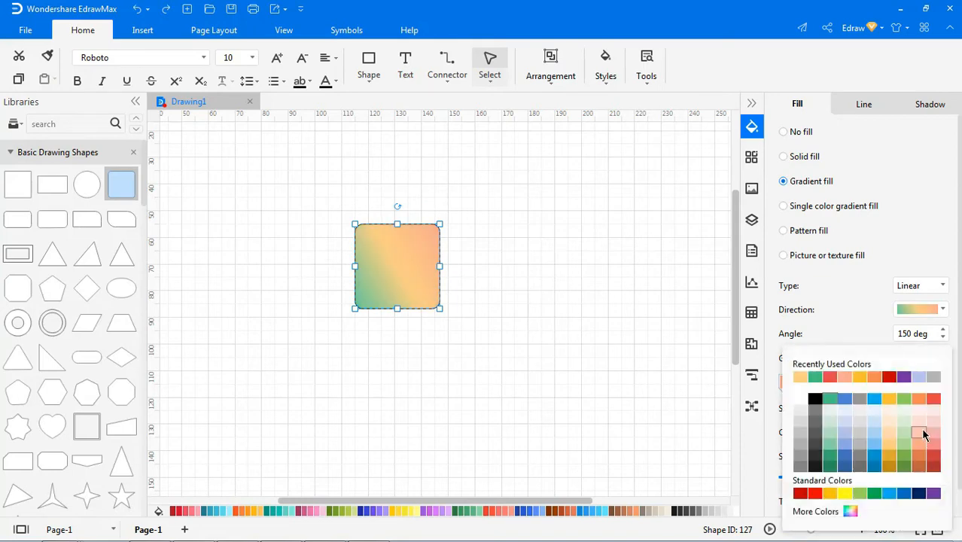
pyautogui.click(919, 433)
pyautogui.click(784, 384)
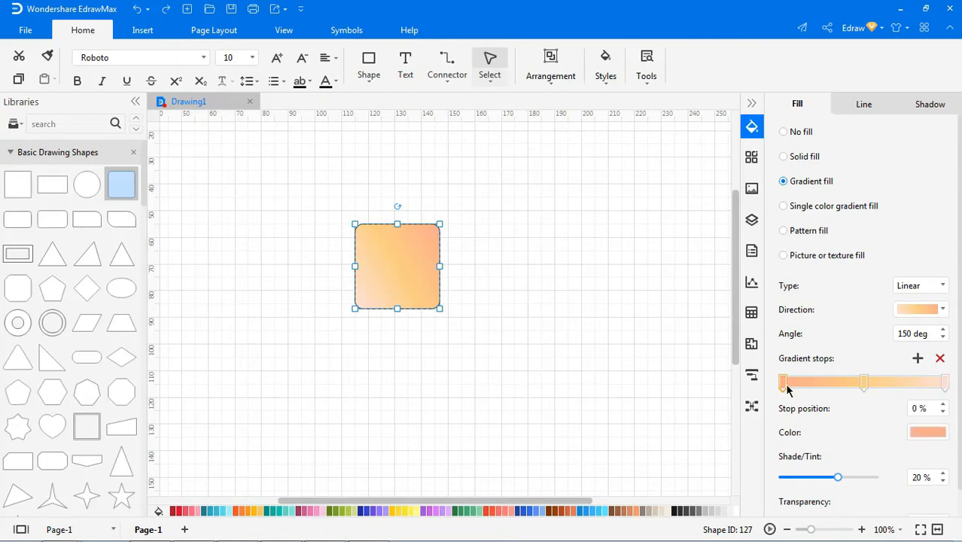
pyautogui.click(918, 432)
pyautogui.click(843, 425)
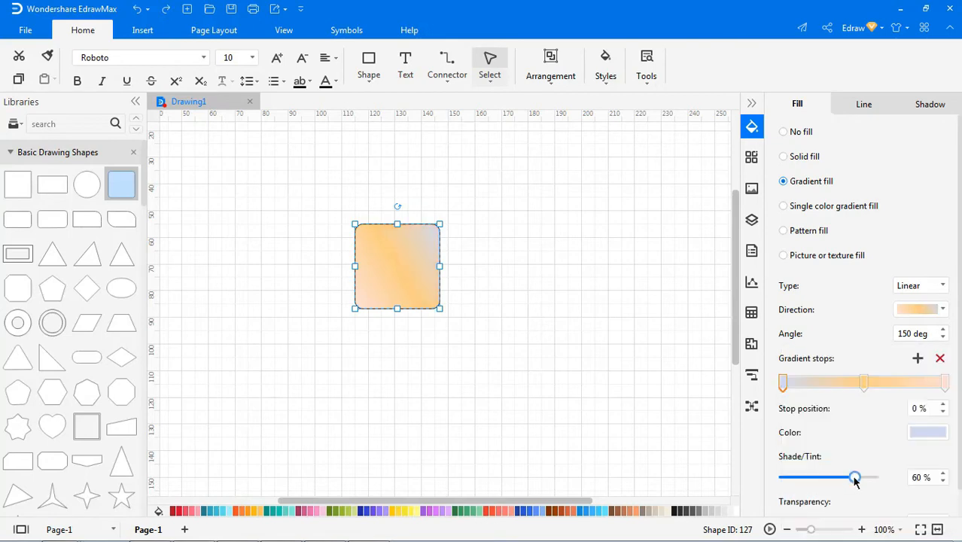
# Set the shade/tint of the first gradient stop to 29% and the middle stop to 51%, and darken the last stop slightly.
pyautogui.moveTo(854, 481)
pyautogui.mouseDown()
pyautogui.moveTo(825, 478)
pyautogui.moveTo(852, 480)
pyautogui.mouseUp()
pyautogui.click(863, 382)
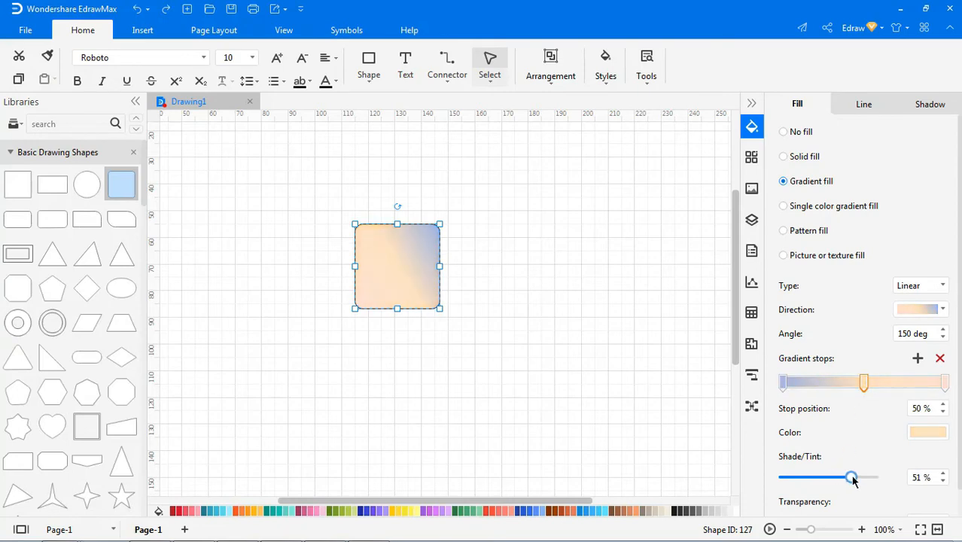
pyautogui.click(944, 382)
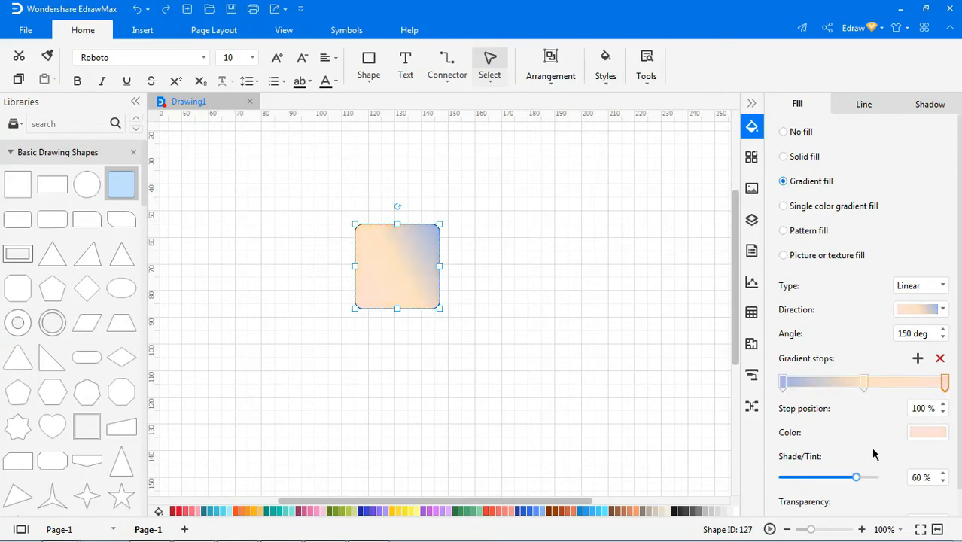
pyautogui.moveTo(855, 477); pyautogui.dragTo(848, 477)
# Shift the middle gradient stop slightly toward the peach end and move the blue stop to 17%.
pyautogui.click(863, 383)
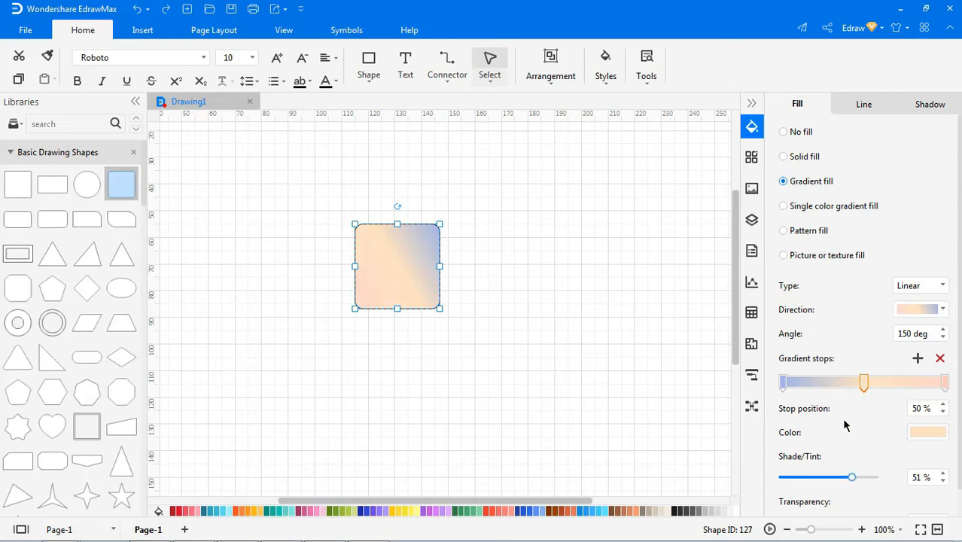
pyautogui.moveTo(861, 385); pyautogui.dragTo(875, 384)
pyautogui.moveTo(782, 383); pyautogui.dragTo(810, 384)
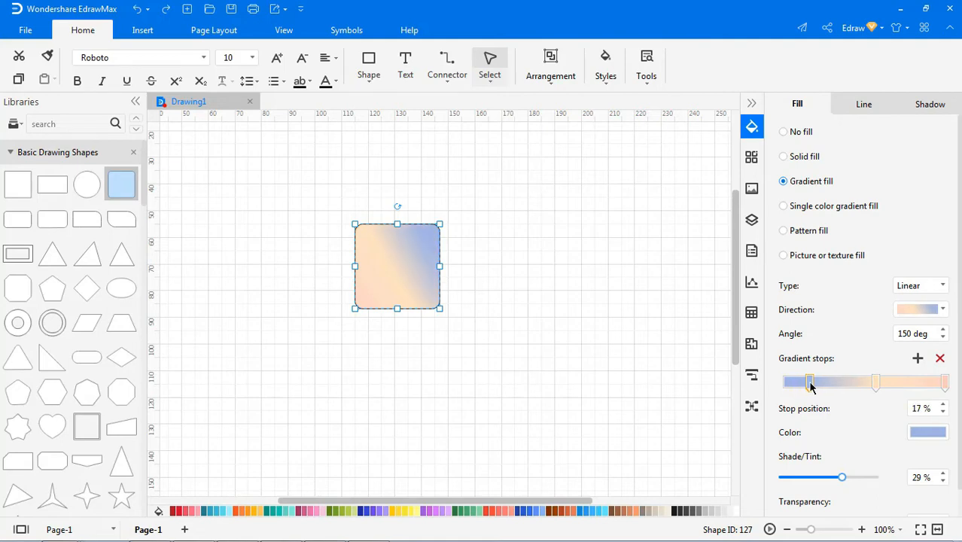
# Set the blue gradient stop's transparency to 29% and collapse the fill settings.
pyautogui.scroll(-1, 901, 470)
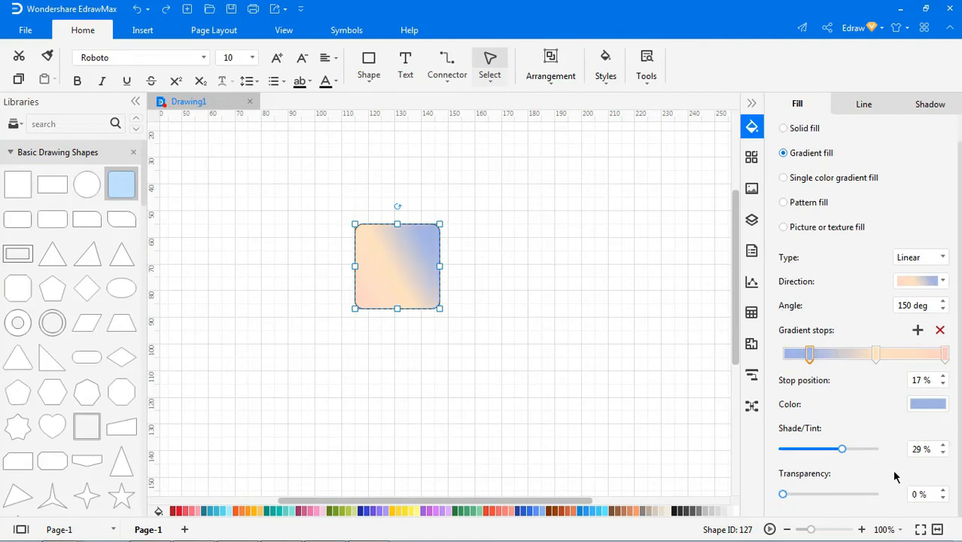
pyautogui.moveTo(784, 495); pyautogui.dragTo(813, 494)
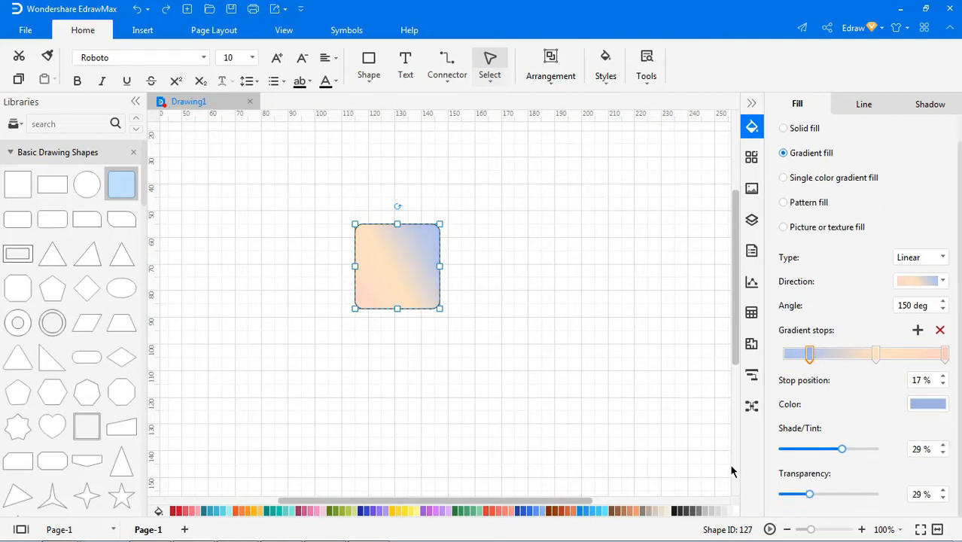
pyautogui.click(751, 104)
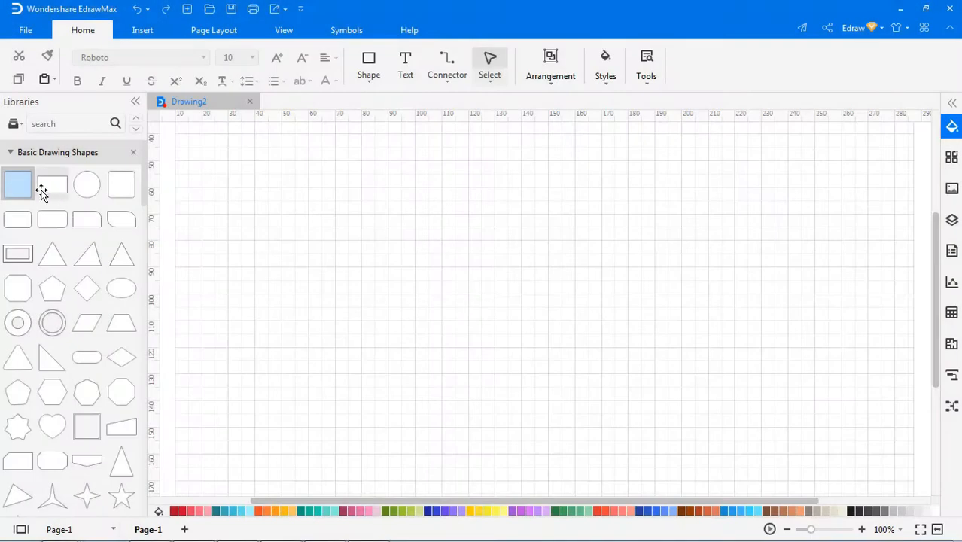
# Place a square, enlarge it to about 68 mm per side, and give it a pattern fill with the wavy cross-and-ring hatch.
pyautogui.moveTo(56, 200); pyautogui.dragTo(511, 242)
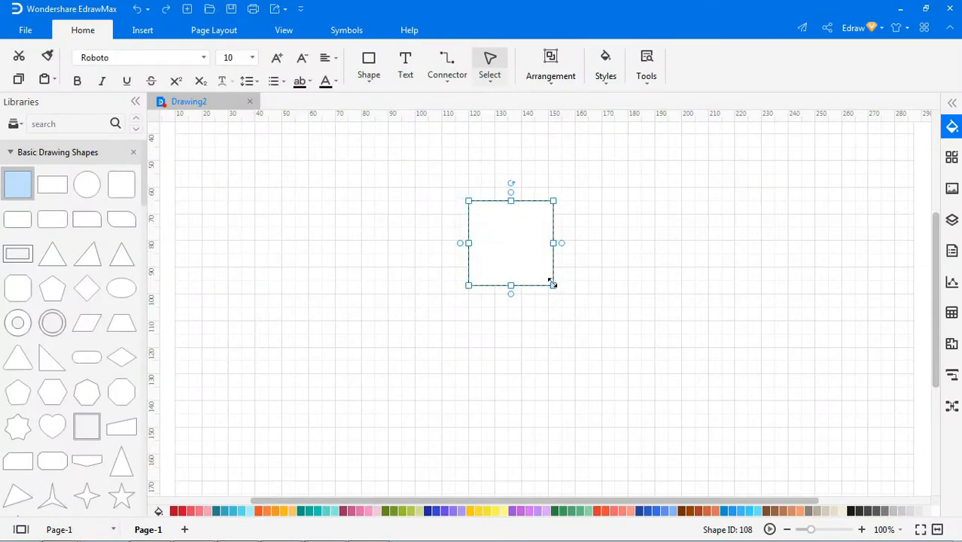
pyautogui.moveTo(552, 284); pyautogui.dragTo(648, 380)
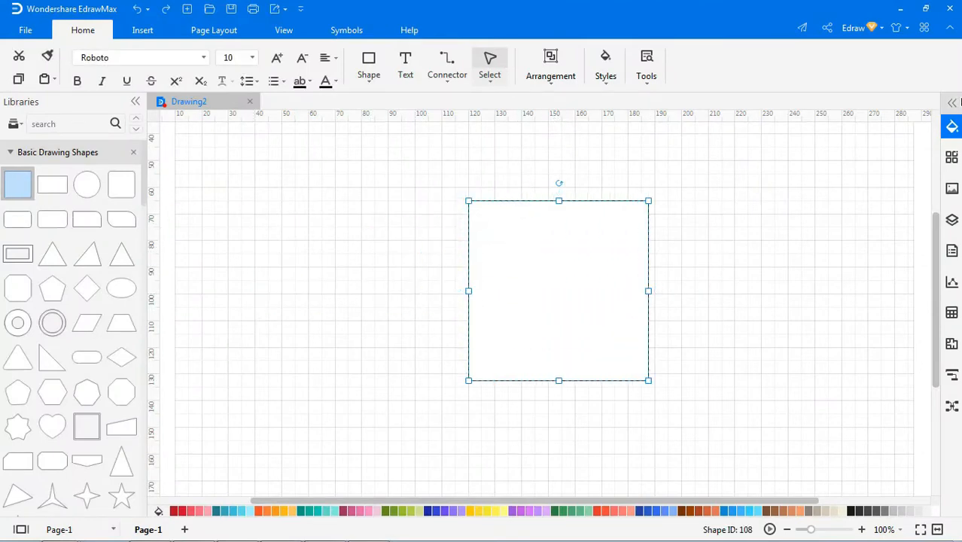
pyautogui.click(955, 103)
pyautogui.click(820, 230)
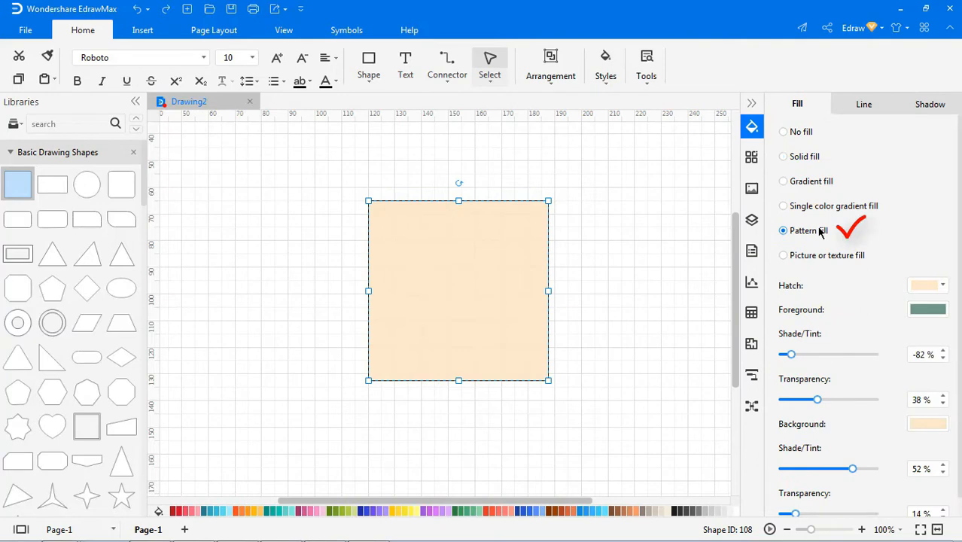
pyautogui.click(938, 286)
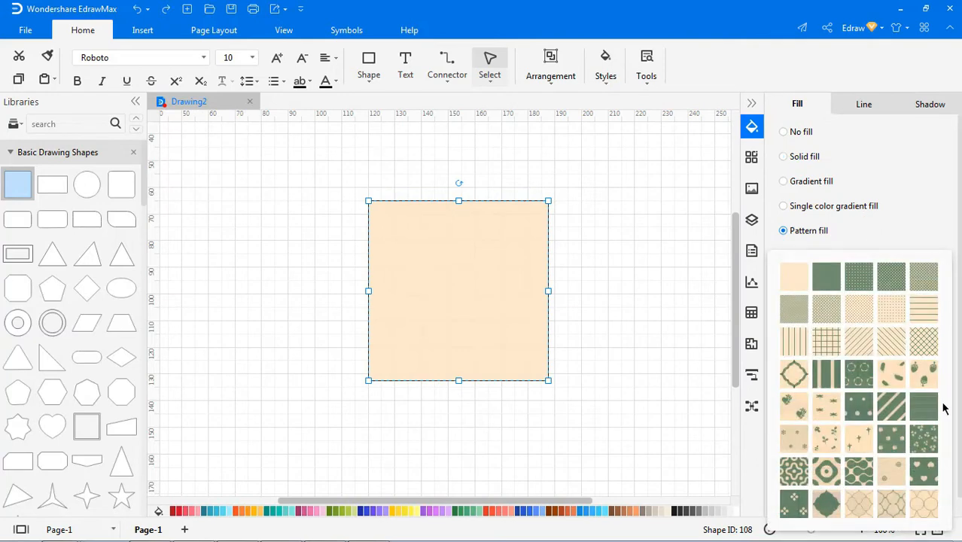
pyautogui.click(787, 480)
# Set the pattern's foreground to amber with shade/tint -100% and transparency 59%.
pyautogui.click(913, 316)
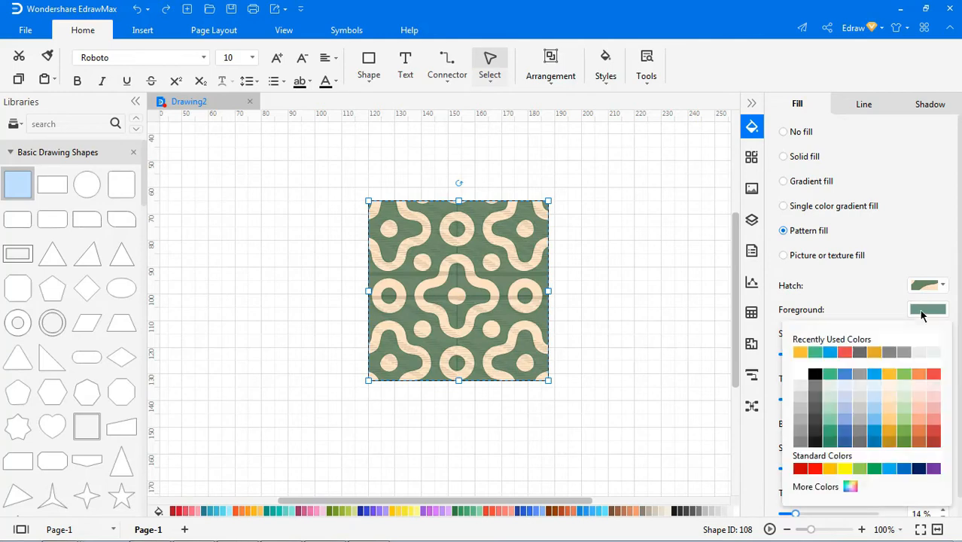
pyautogui.click(889, 375)
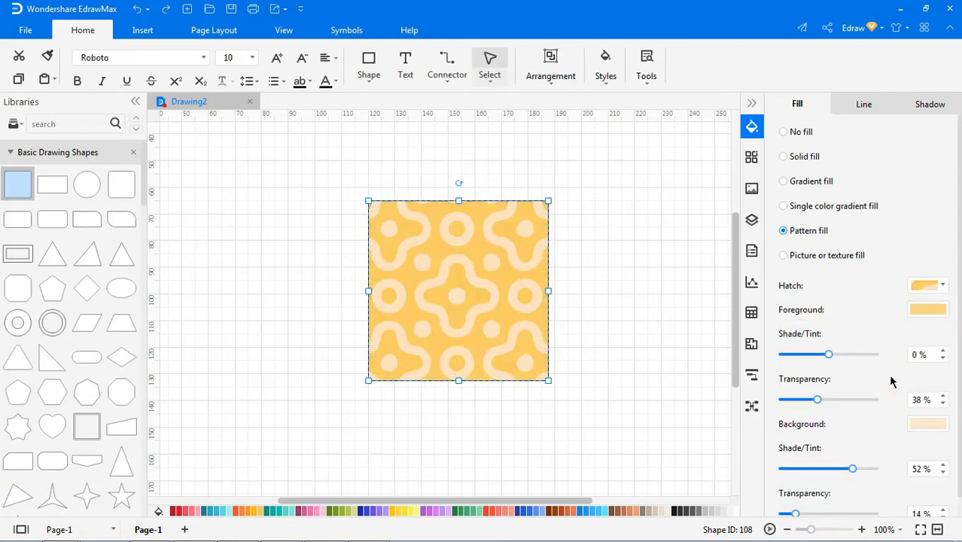
pyautogui.moveTo(828, 355); pyautogui.dragTo(769, 356)
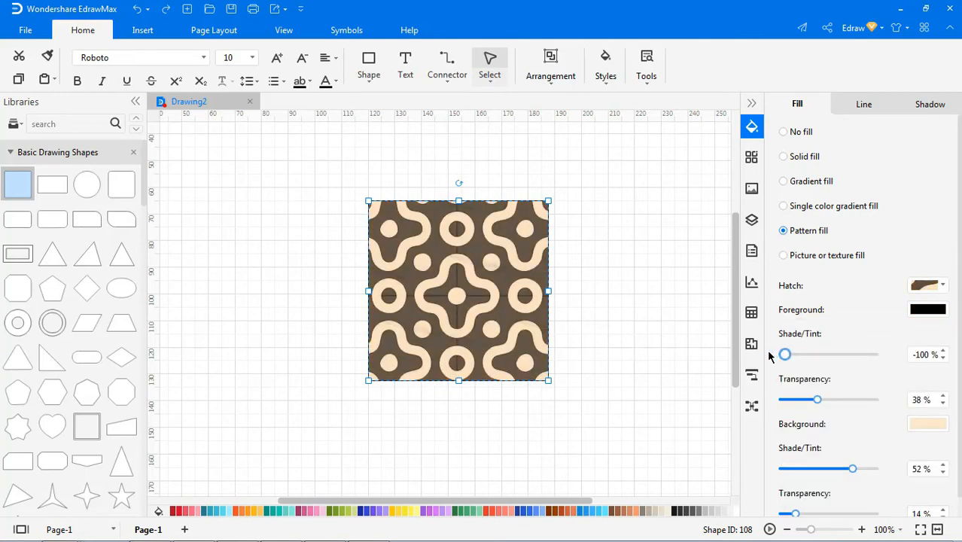
pyautogui.moveTo(820, 399); pyautogui.dragTo(838, 400)
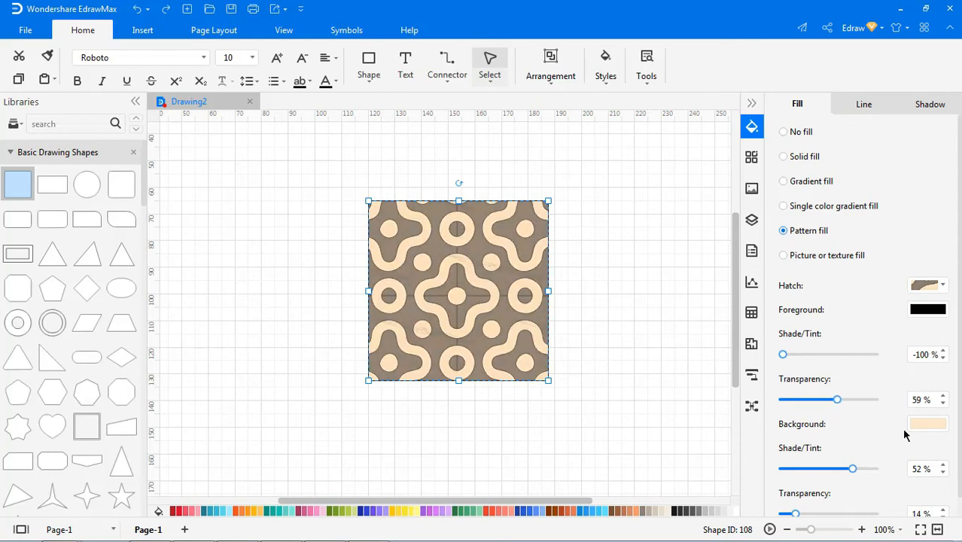
# Set the pattern's background to orange, lighten its tint strongly, and reduce the background transparency.
pyautogui.click(925, 425)
pyautogui.click(922, 399)
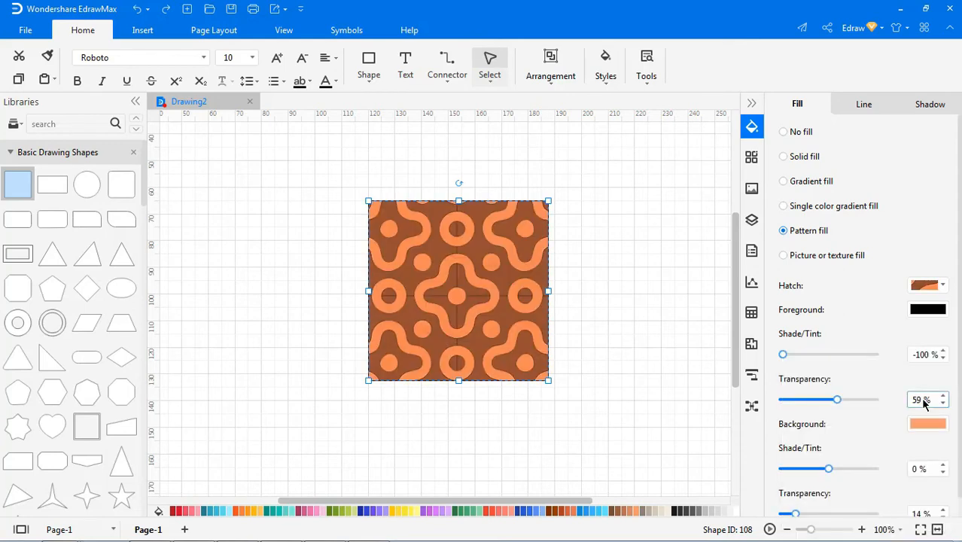
pyautogui.moveTo(828, 467); pyautogui.dragTo(870, 469)
pyautogui.moveTo(793, 514)
pyautogui.mouseDown()
pyautogui.moveTo(843, 513)
pyautogui.moveTo(784, 514)
pyautogui.mouseUp()
pyautogui.click(750, 107)
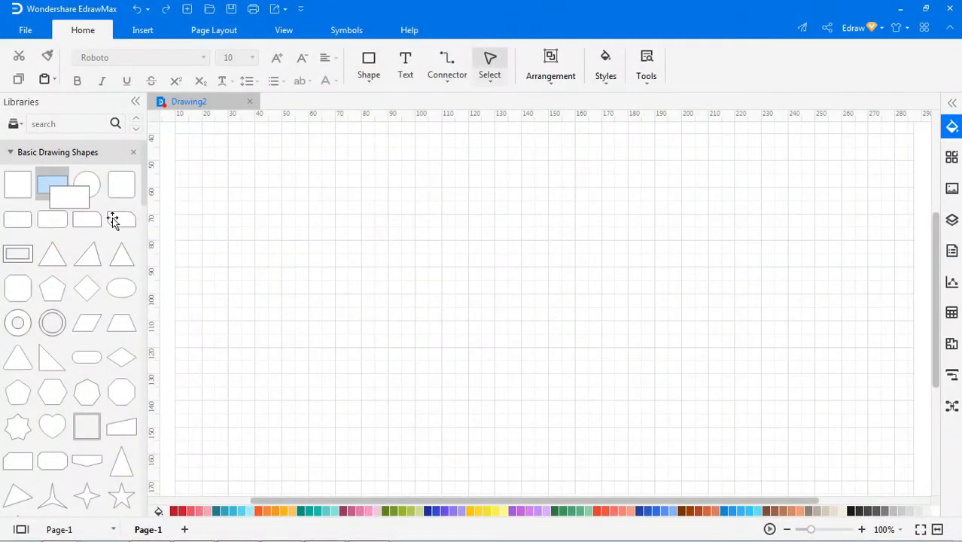
# Place a rectangle about 78 by 45 mm and give it the tile texture with black diamonds at 24% transparency.
pyautogui.moveTo(112, 219); pyautogui.dragTo(616, 349)
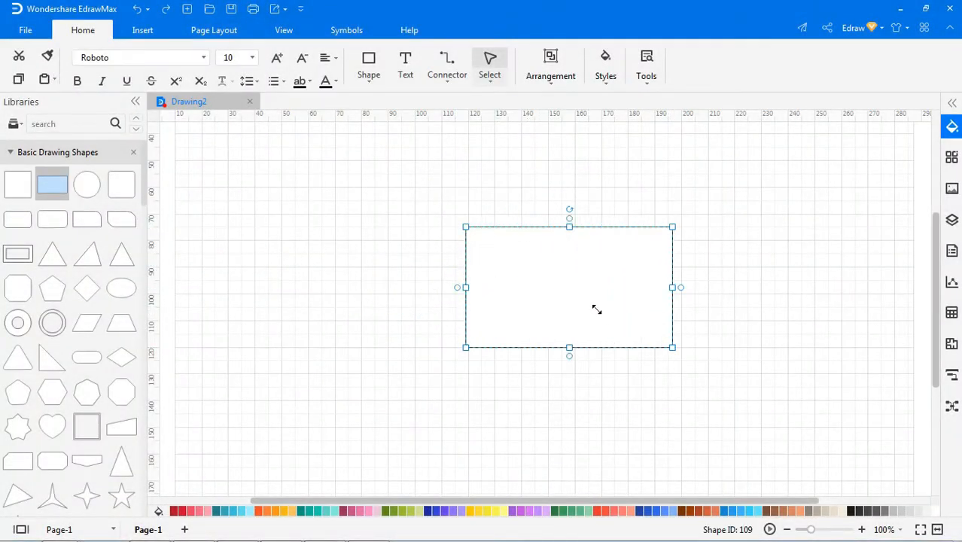
pyautogui.click(951, 104)
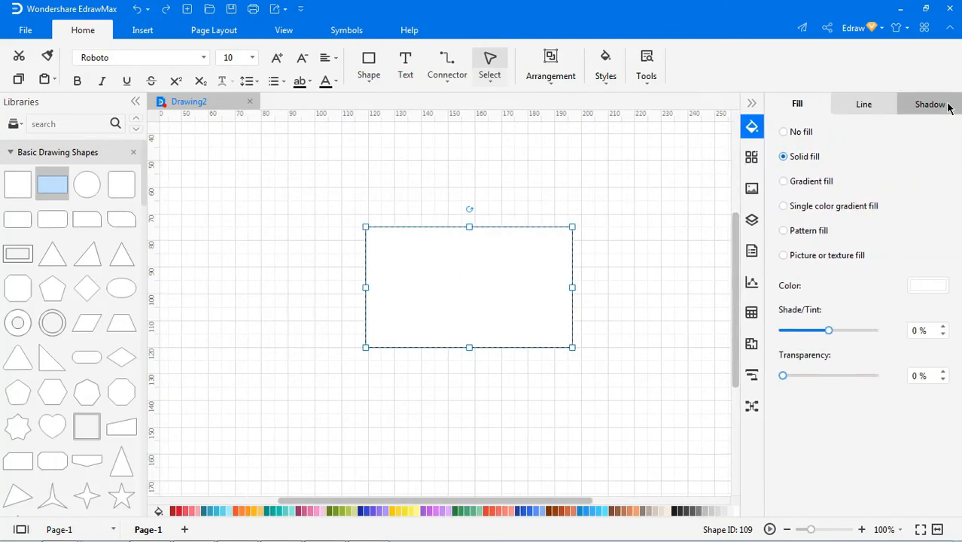
pyautogui.click(860, 257)
pyautogui.click(929, 284)
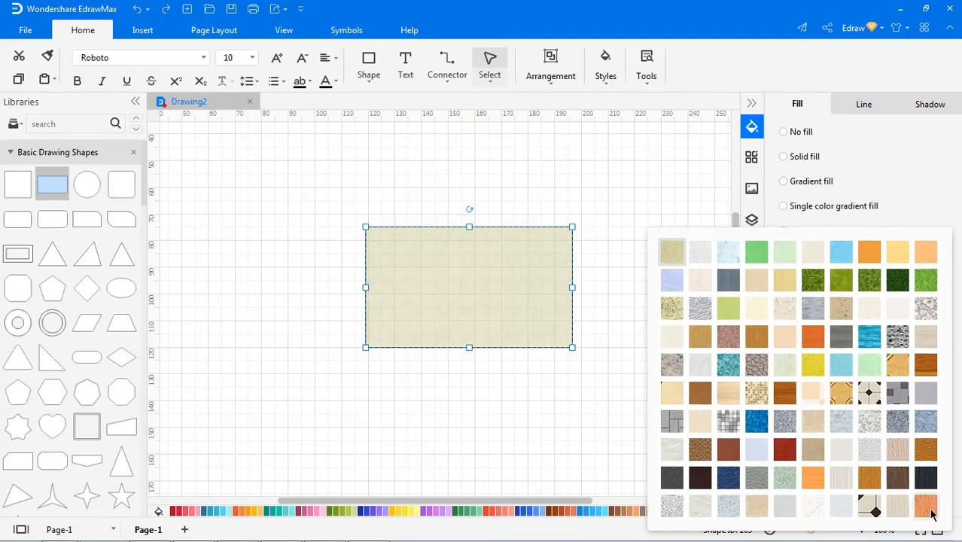
pyautogui.click(869, 392)
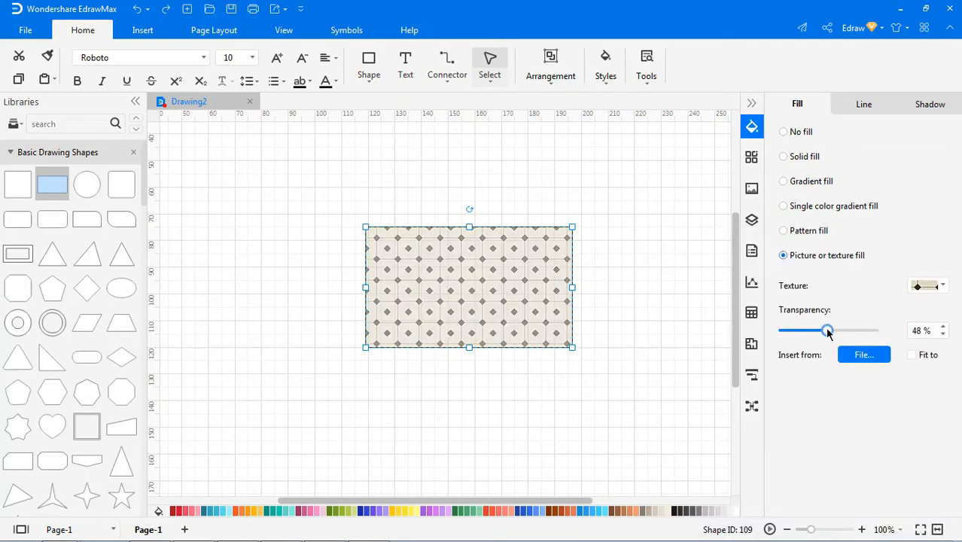
pyautogui.moveTo(826, 331); pyautogui.dragTo(805, 339)
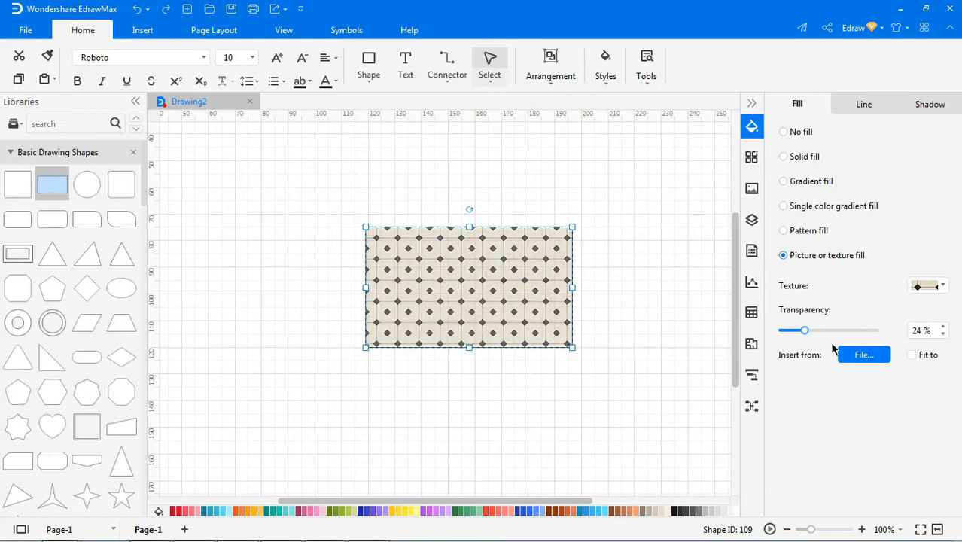
# Fill the rectangle with the edraw-tiger picture, fit the picture to the shape, and collapse the fill settings.
pyautogui.click(857, 356)
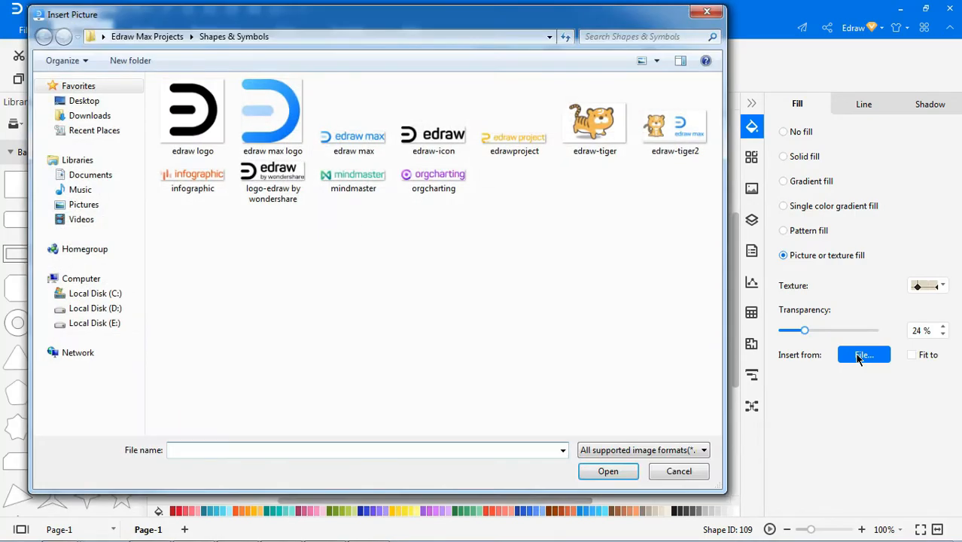
pyautogui.click(584, 117)
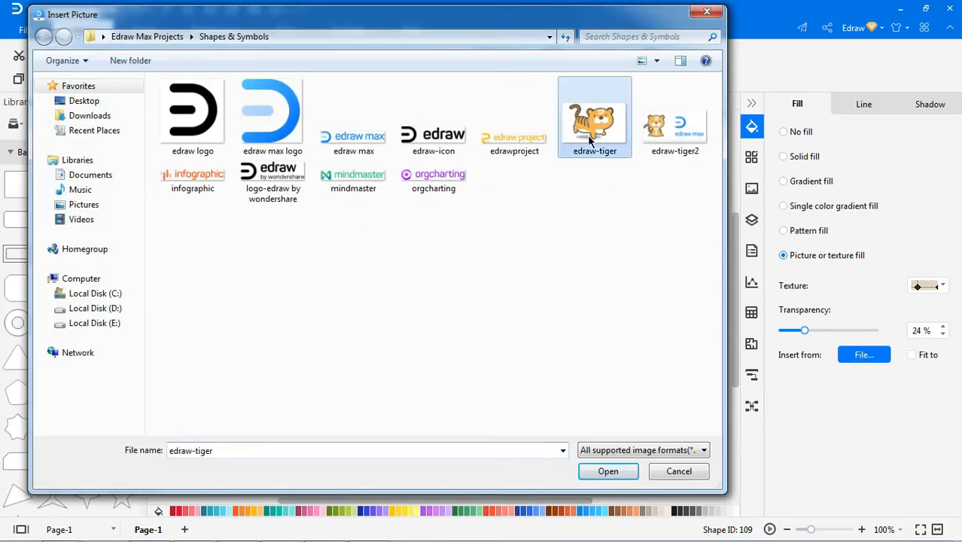
pyautogui.click(606, 470)
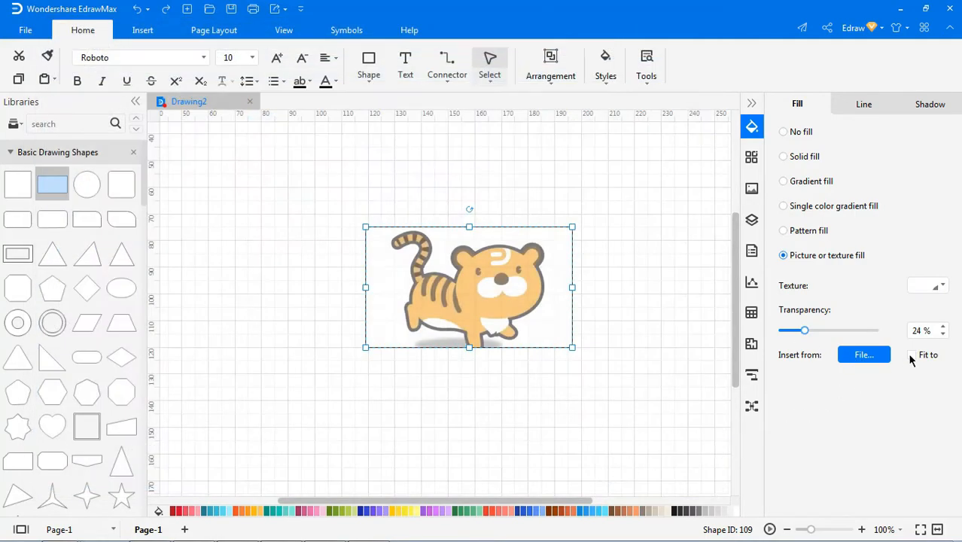
pyautogui.click(910, 355)
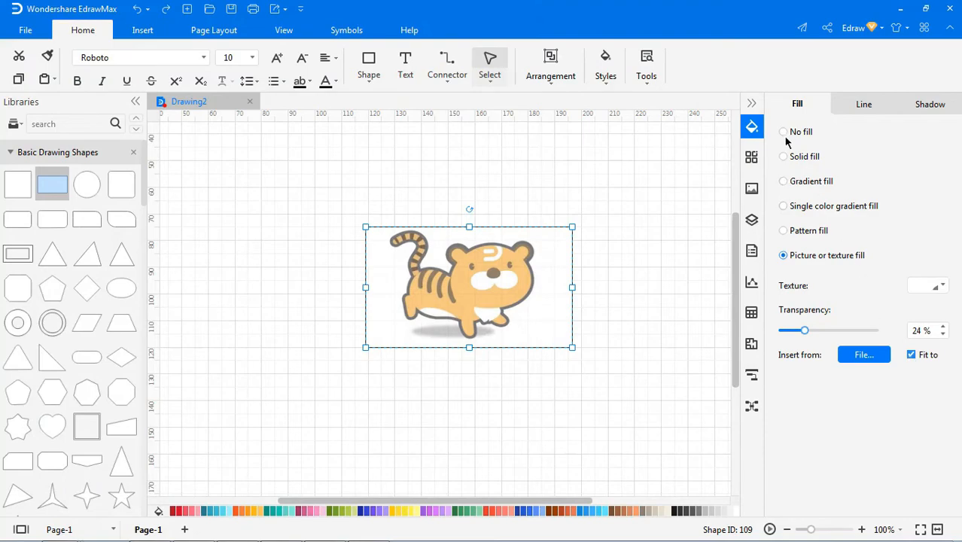
pyautogui.click(751, 103)
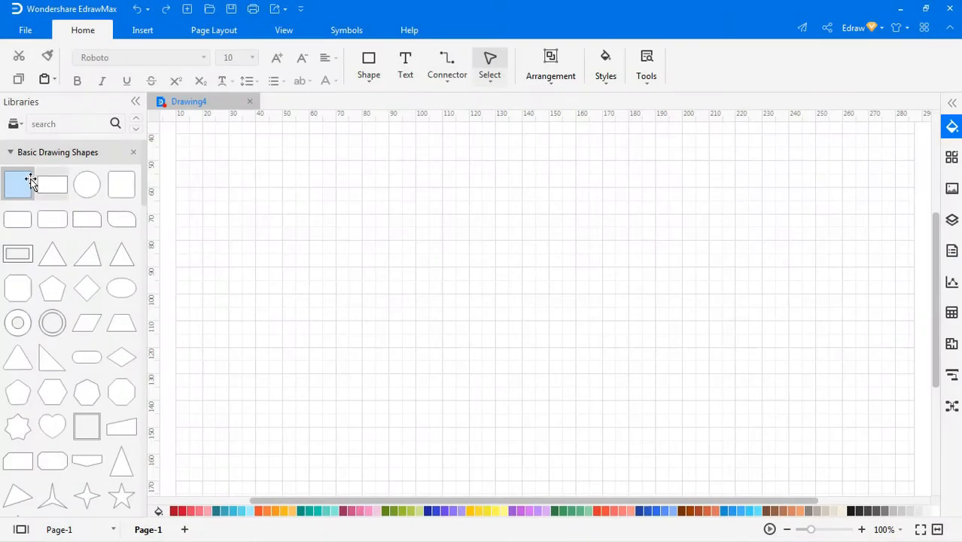
# Place a square about 32 mm per side, set its outline to No line, and deselect it.
pyautogui.moveTo(23, 185)
pyautogui.mouseDown()
pyautogui.moveTo(446, 255)
pyautogui.moveTo(503, 252)
pyautogui.mouseUp()
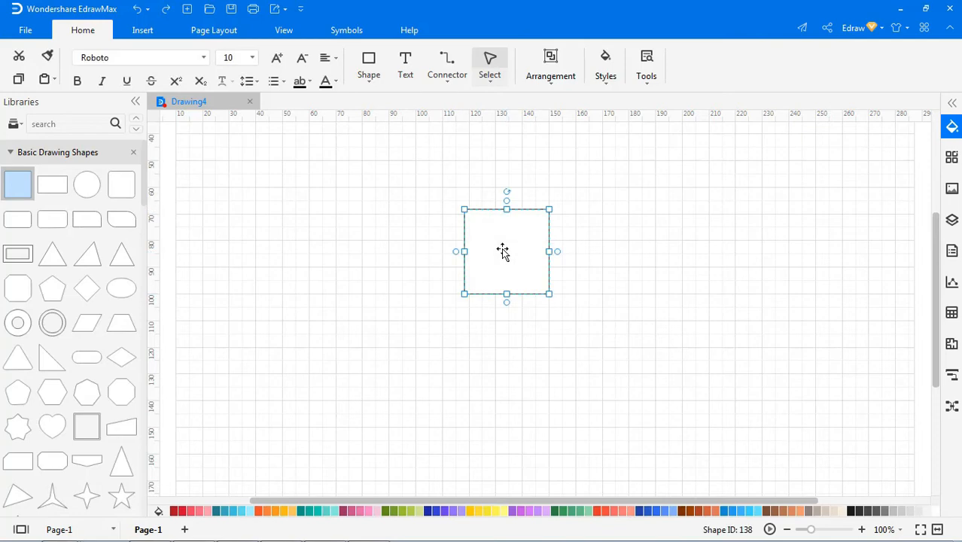
pyautogui.click(952, 103)
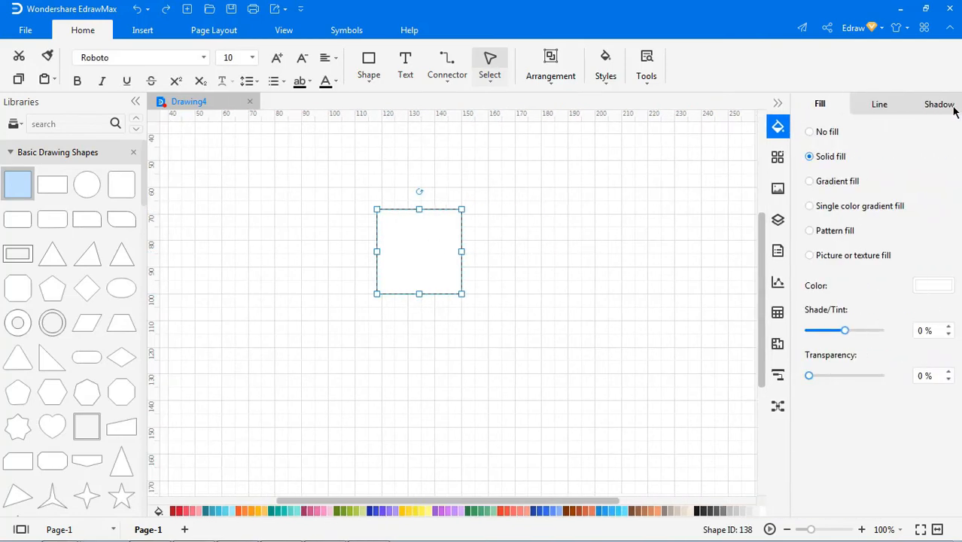
pyautogui.click(865, 111)
pyautogui.click(819, 134)
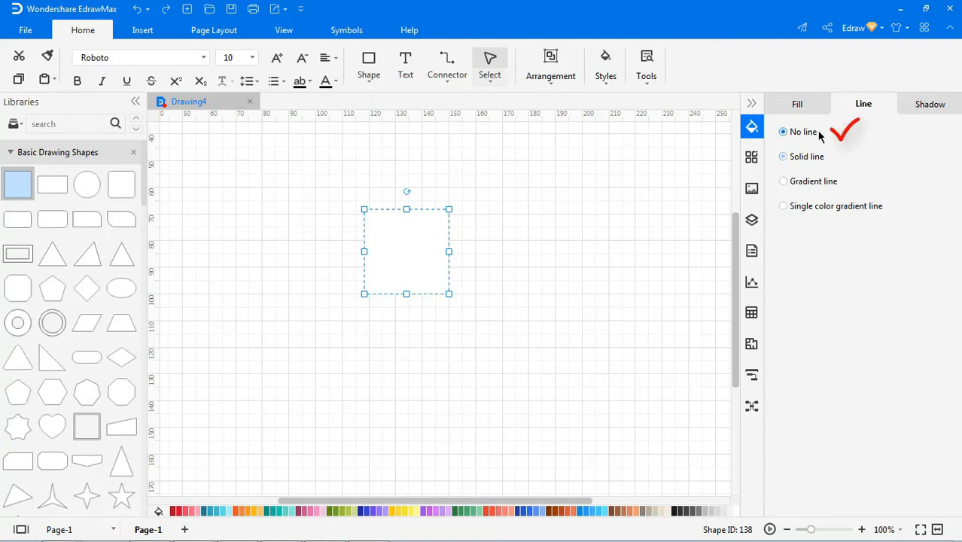
pyautogui.click(751, 103)
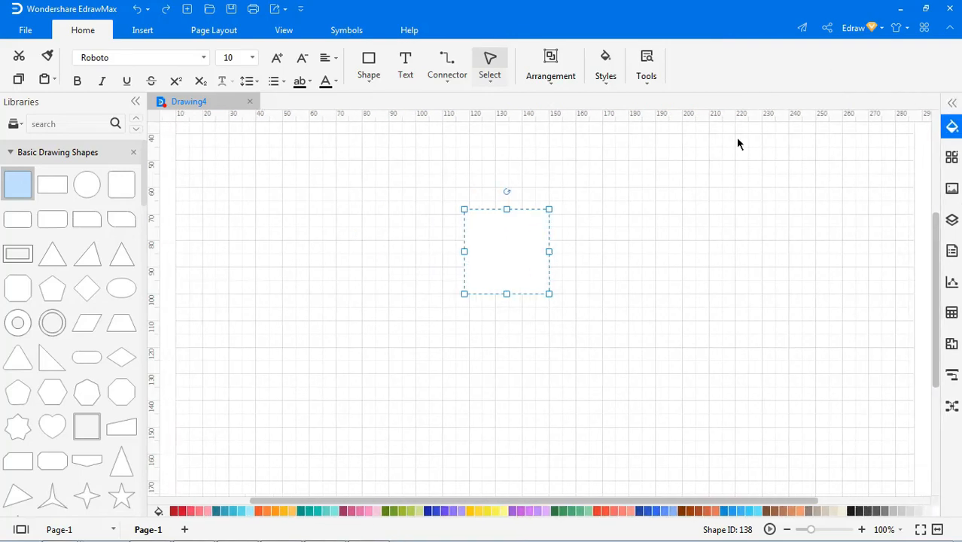
pyautogui.click(692, 225)
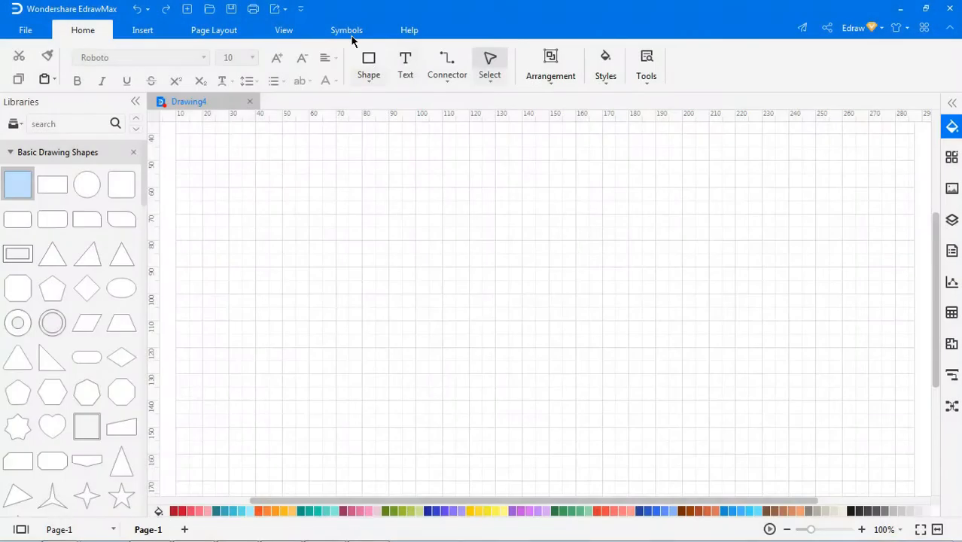
# Draw a straight horizontal line about 93 mm long across the middle of the empty page.
pyautogui.click(349, 35)
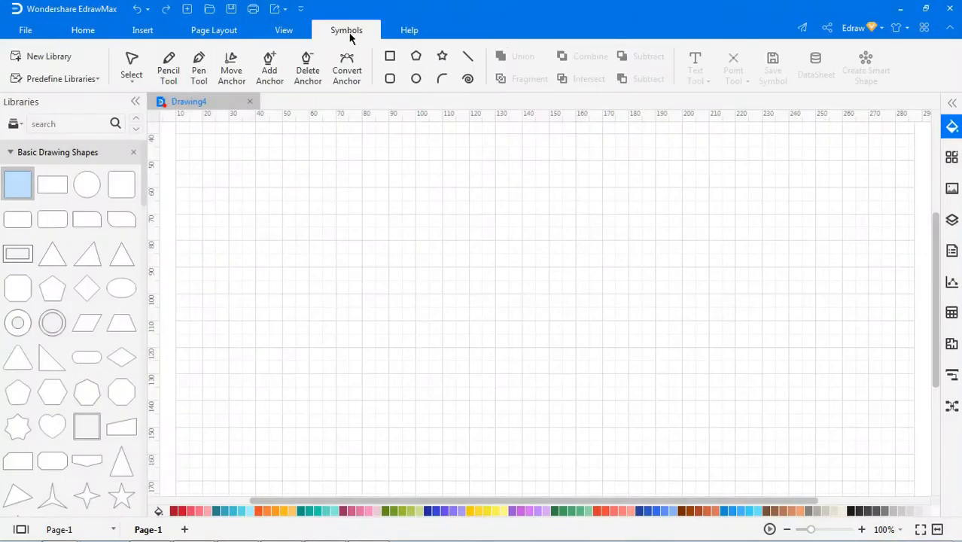
pyautogui.click(473, 67)
pyautogui.moveTo(399, 247)
pyautogui.mouseDown()
pyautogui.moveTo(571, 266)
pyautogui.moveTo(645, 249)
pyautogui.mouseUp()
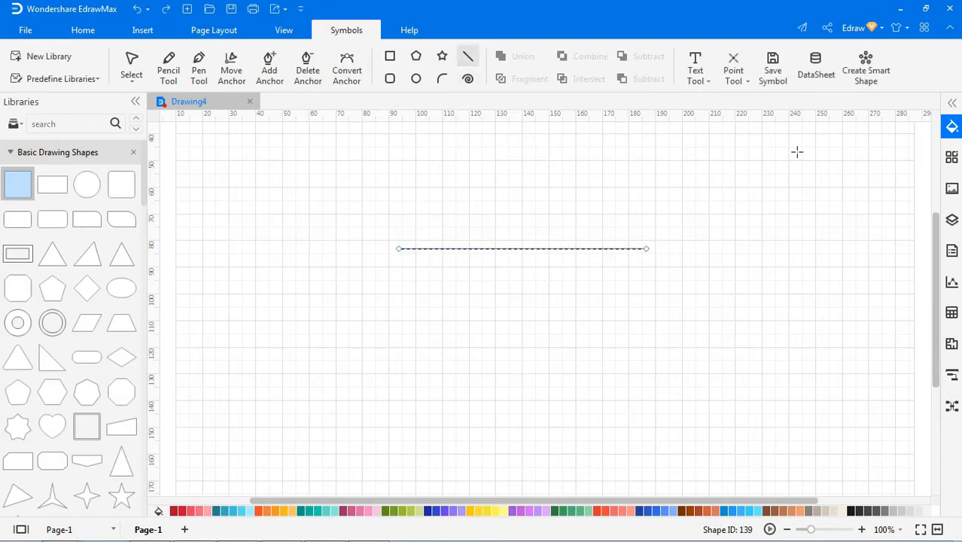
# Color the solid line green with shade/tint -64% and transparency 16%.
pyautogui.click(952, 103)
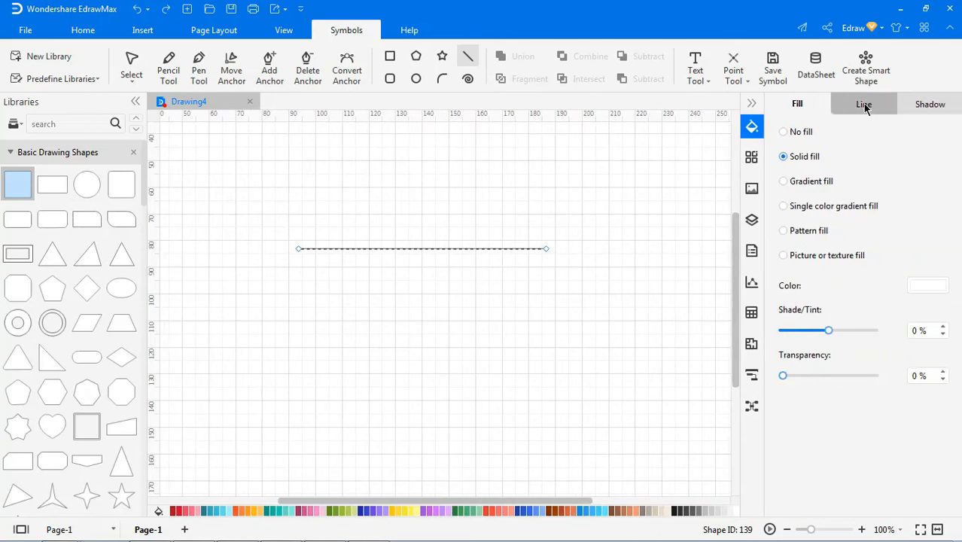
pyautogui.click(862, 103)
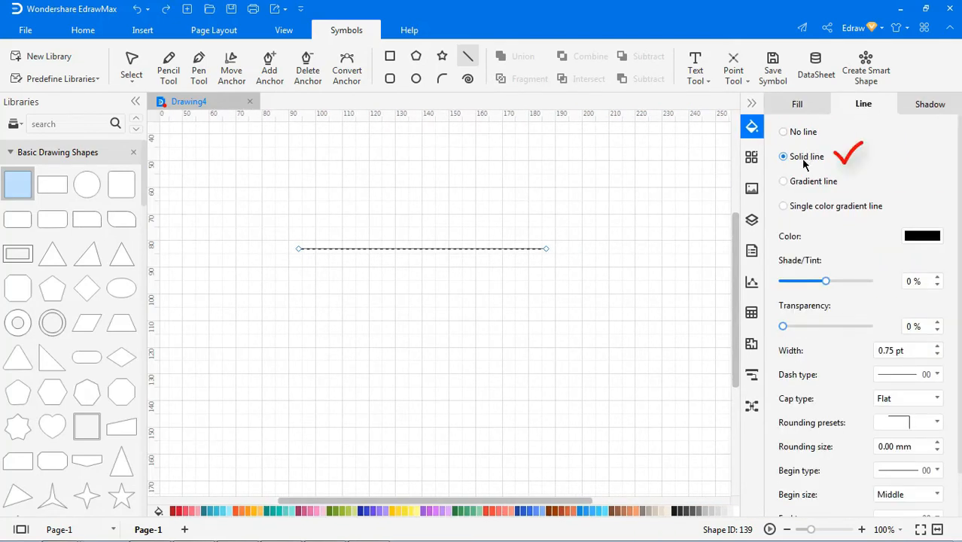
pyautogui.click(915, 237)
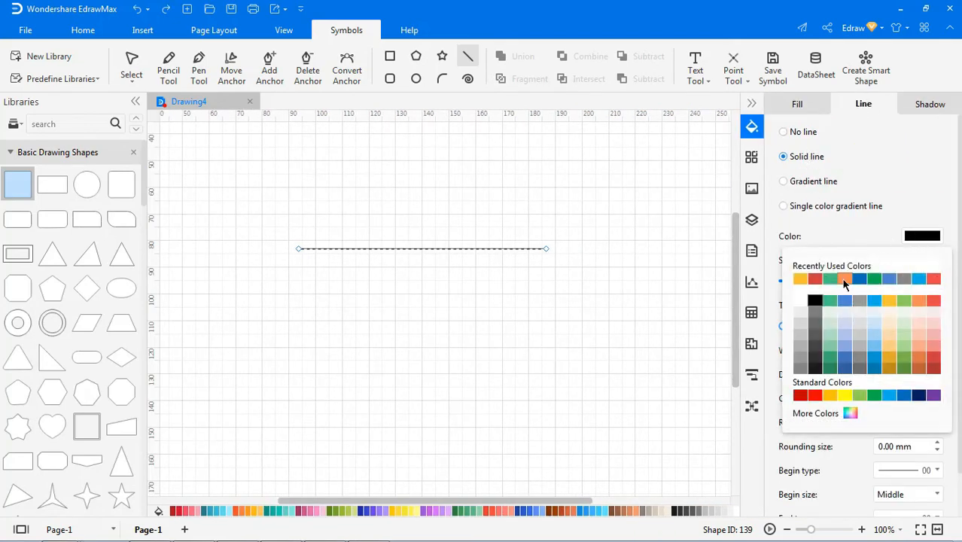
pyautogui.click(830, 301)
pyautogui.moveTo(825, 281); pyautogui.dragTo(796, 283)
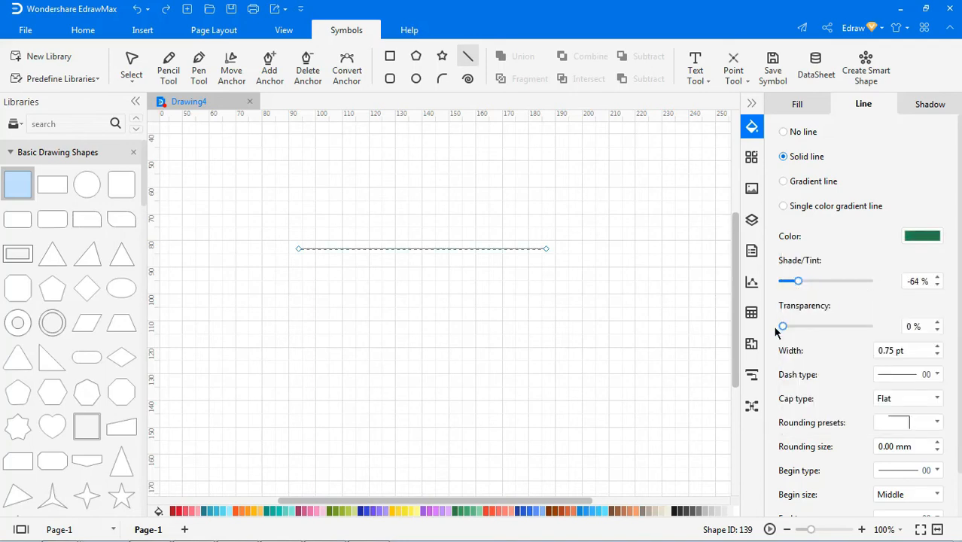
pyautogui.moveTo(783, 326)
pyautogui.mouseDown()
pyautogui.moveTo(830, 331)
pyautogui.moveTo(797, 328)
pyautogui.mouseUp()
# Set the line's width to 2.50 pt and its dash type to 03.
pyautogui.click(900, 347)
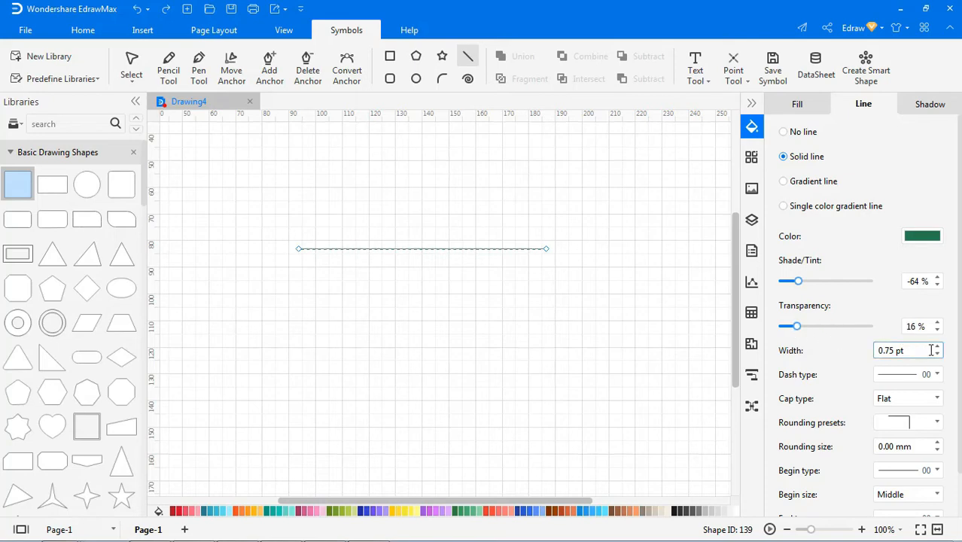
pyautogui.click(937, 346)
pyautogui.click(936, 346)
pyautogui.click(937, 346)
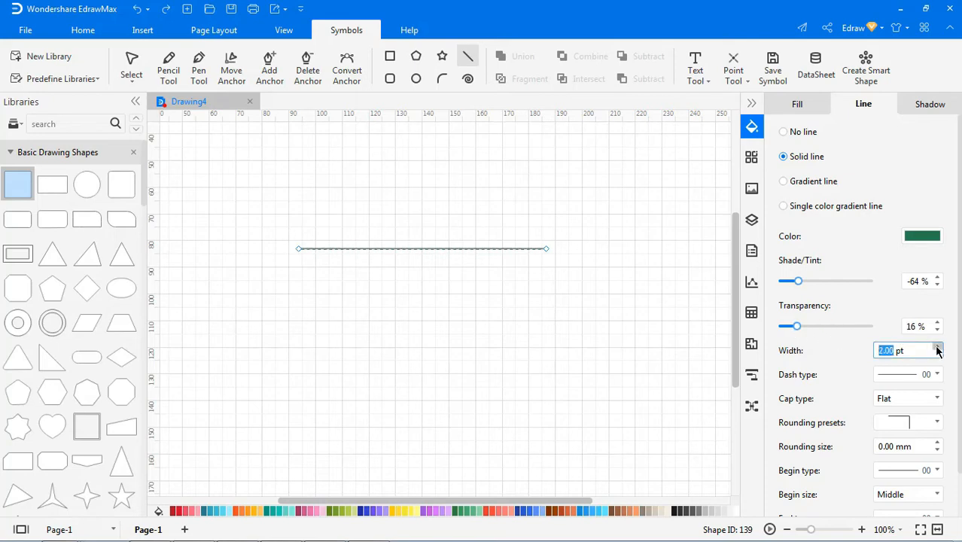
pyautogui.click(936, 346)
pyautogui.click(936, 346)
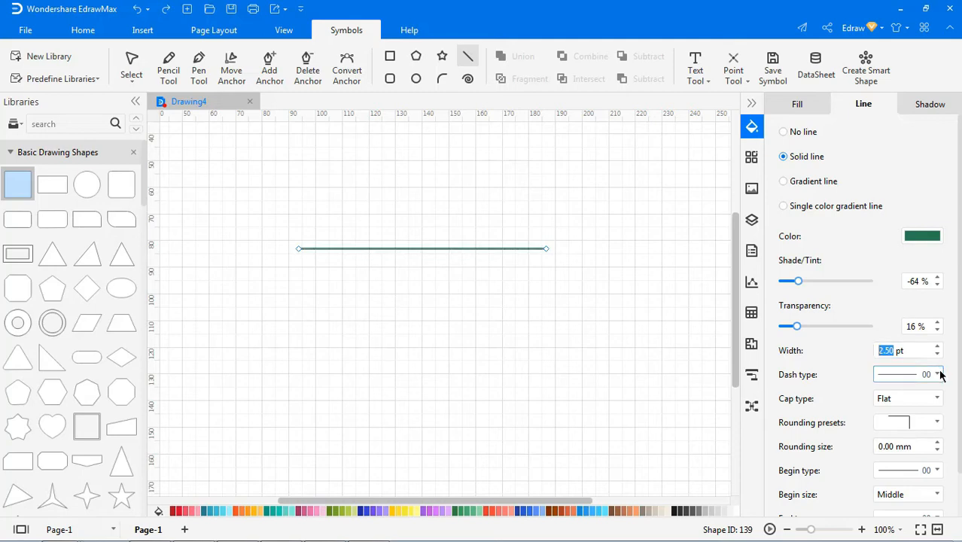
pyautogui.click(938, 374)
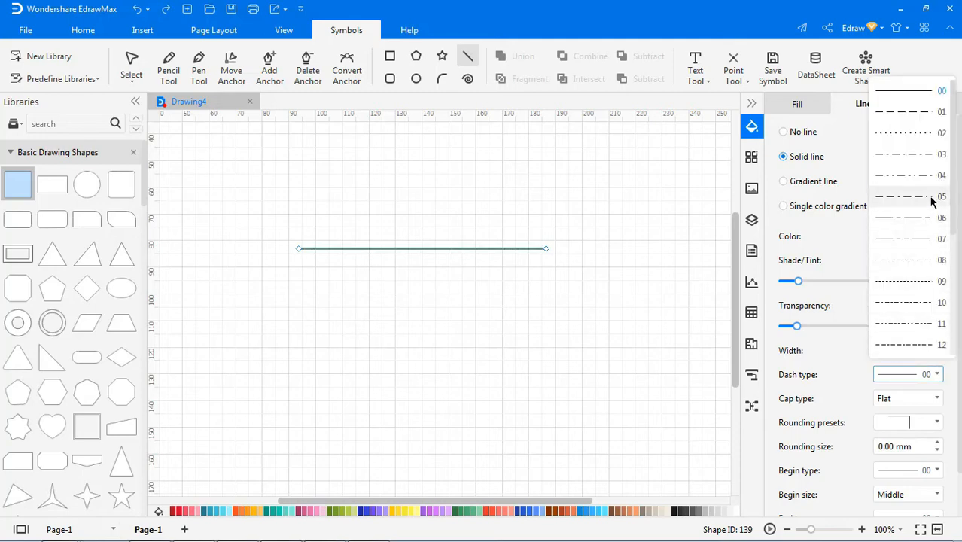
pyautogui.click(922, 154)
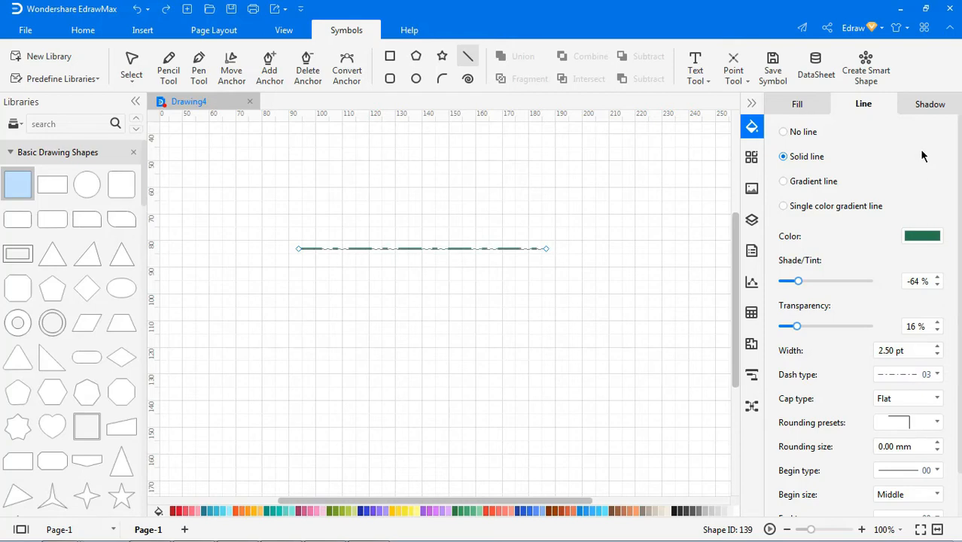
# Set the line's cap type to Square and choose the unrounded corner from the rounding presets.
pyautogui.click(916, 399)
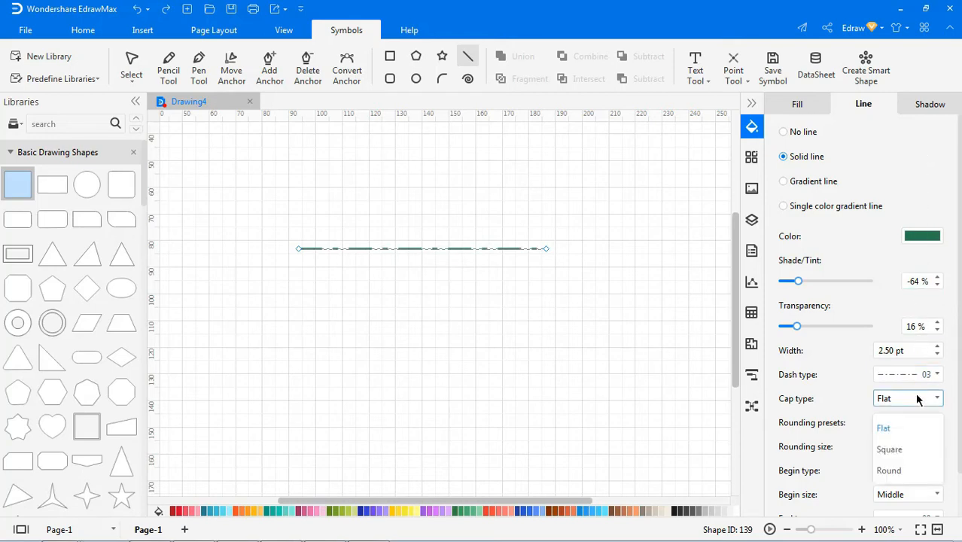
pyautogui.click(907, 450)
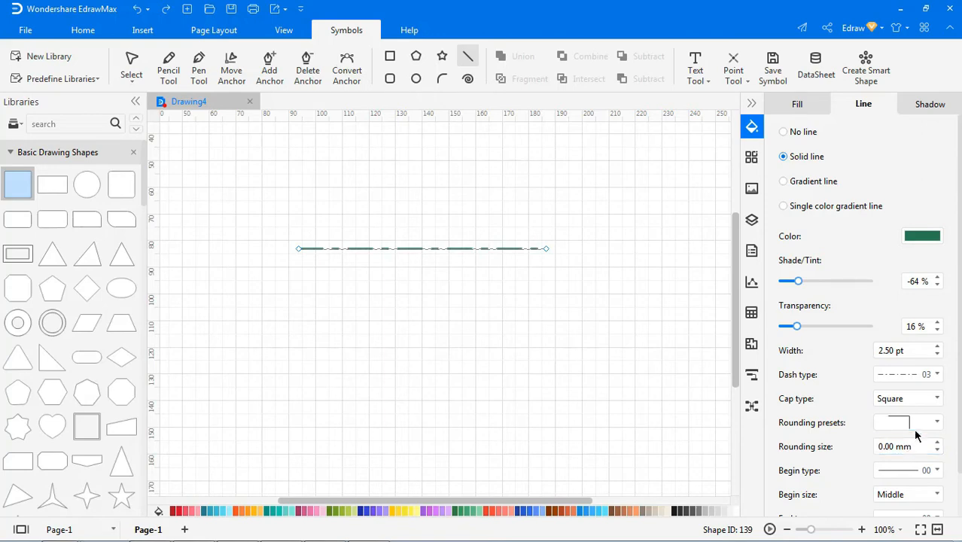
pyautogui.click(921, 423)
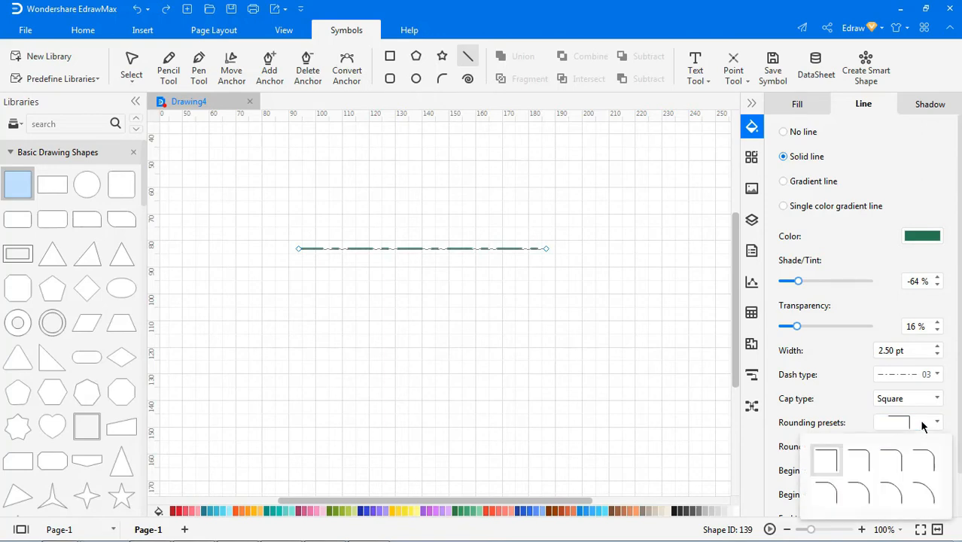
pyautogui.click(837, 456)
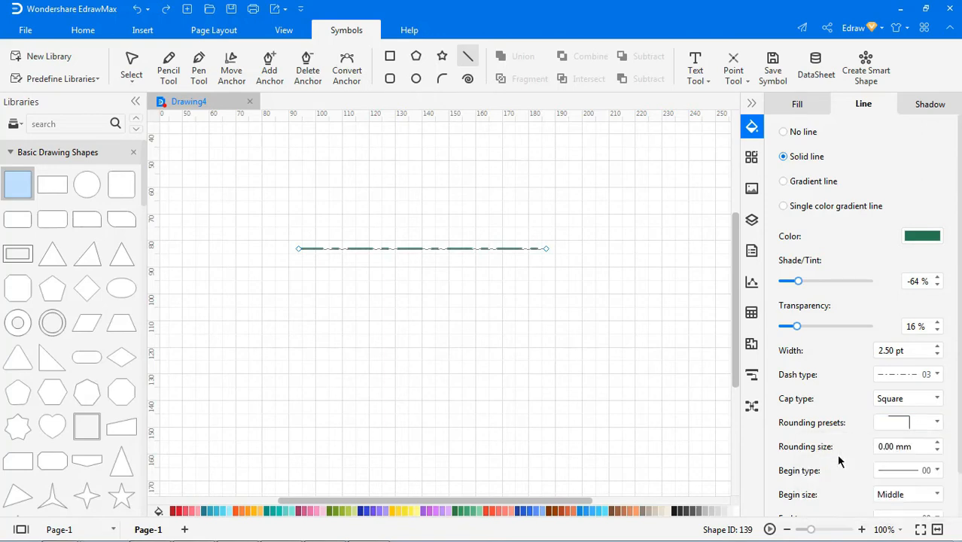
# Give the line's start arrowhead type 08 in Jumbo size.
pyautogui.click(918, 474)
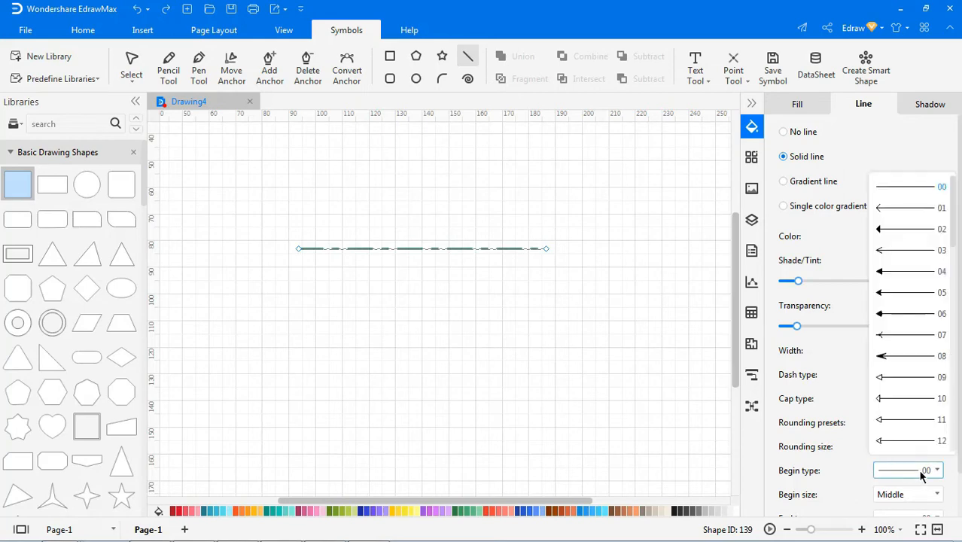
pyautogui.click(915, 360)
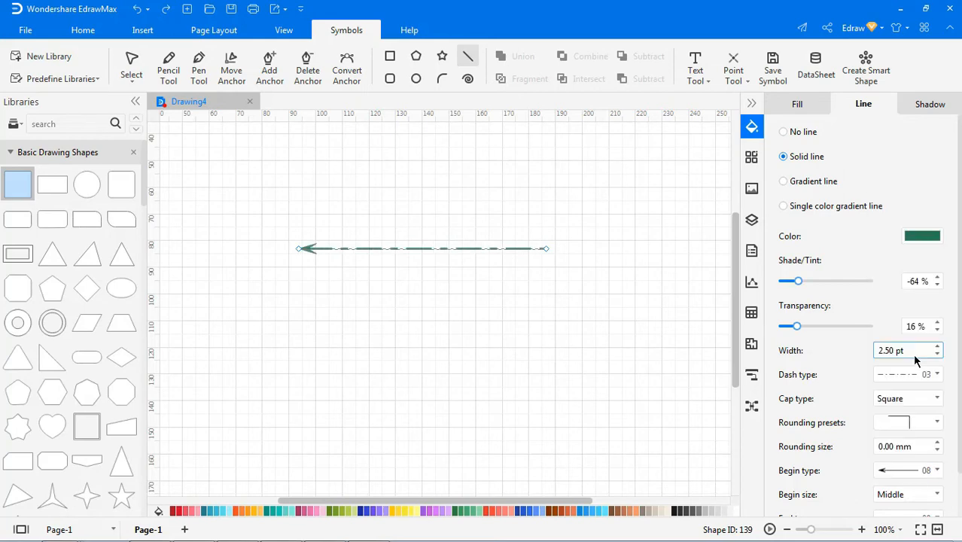
pyautogui.click(908, 494)
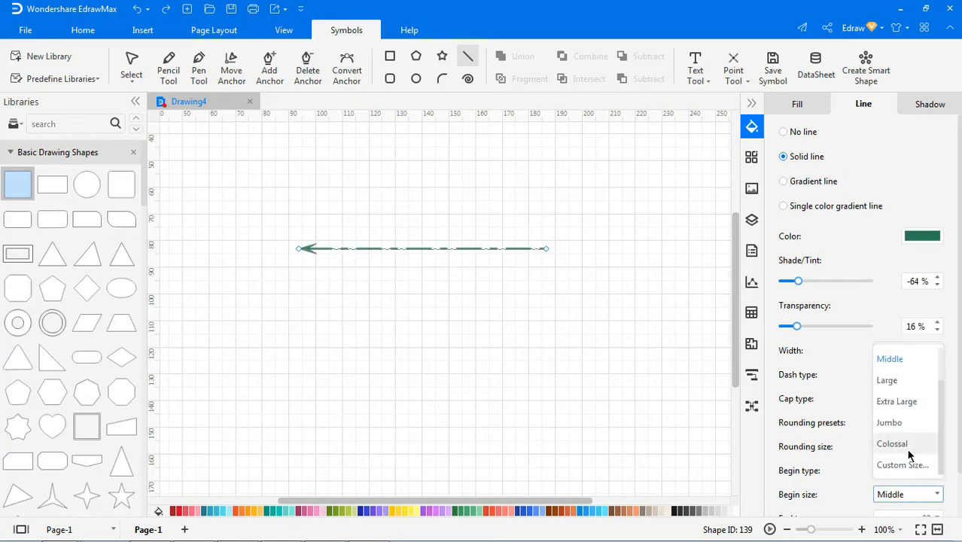
pyautogui.click(903, 424)
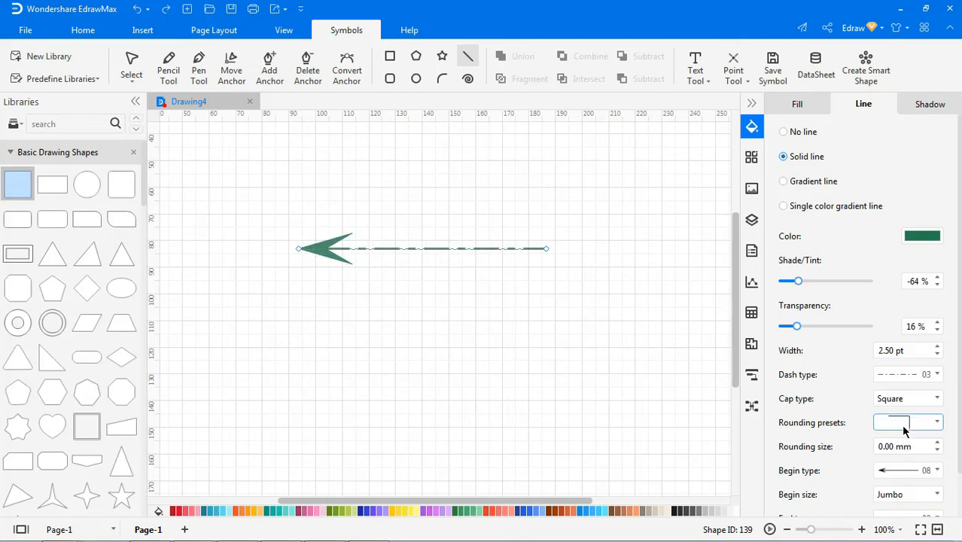
pyautogui.scroll(-2, 952, 421)
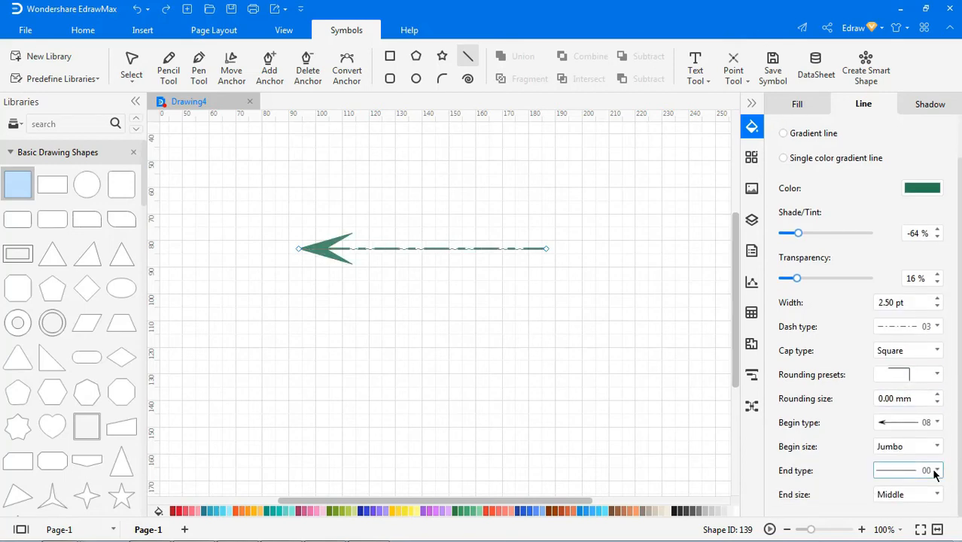
# Give the line's end arrowhead type 08 in Jumbo size.
pyautogui.click(934, 471)
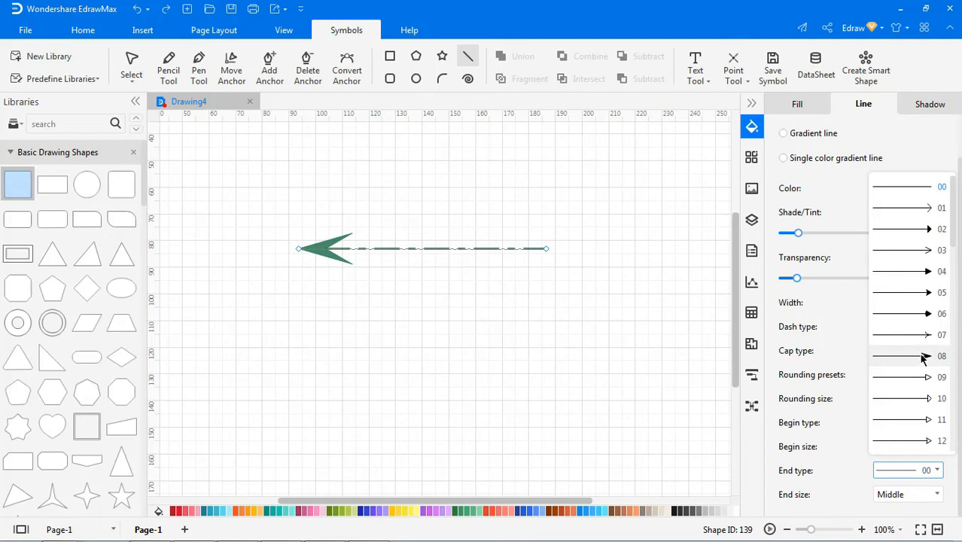
pyautogui.click(922, 355)
pyautogui.click(915, 495)
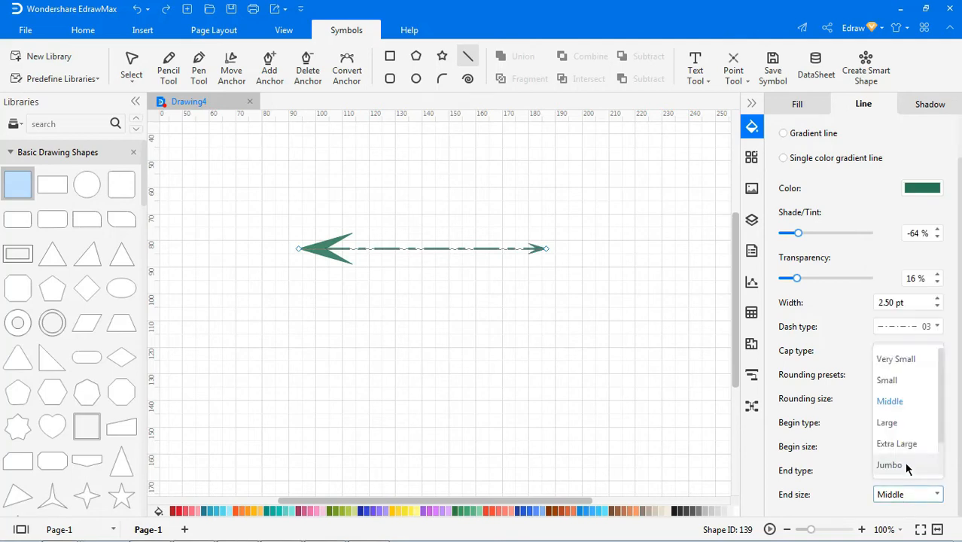
pyautogui.click(906, 466)
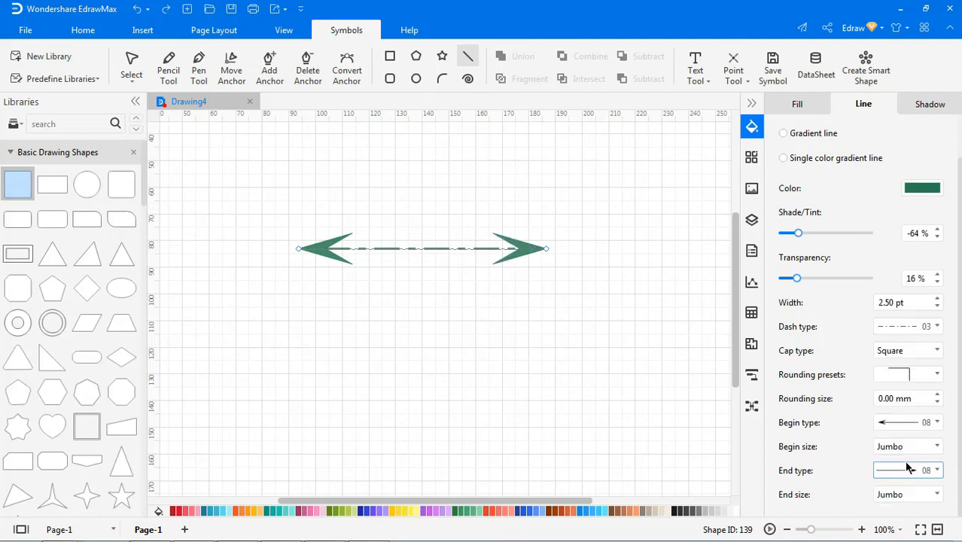
pyautogui.click(750, 103)
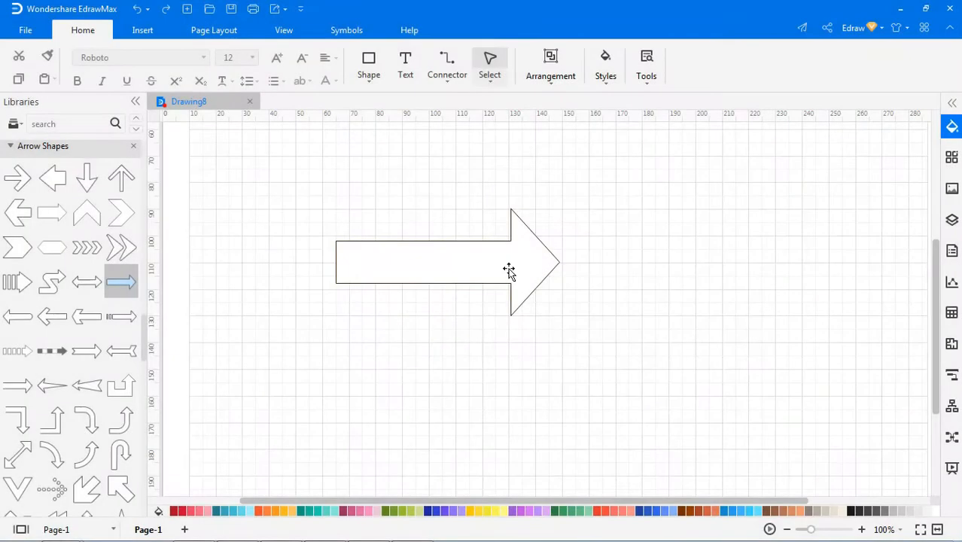
# Give the block arrow shape a linear gradient outline with the 90-degree, top-to-bottom direction.
pyautogui.click(509, 270)
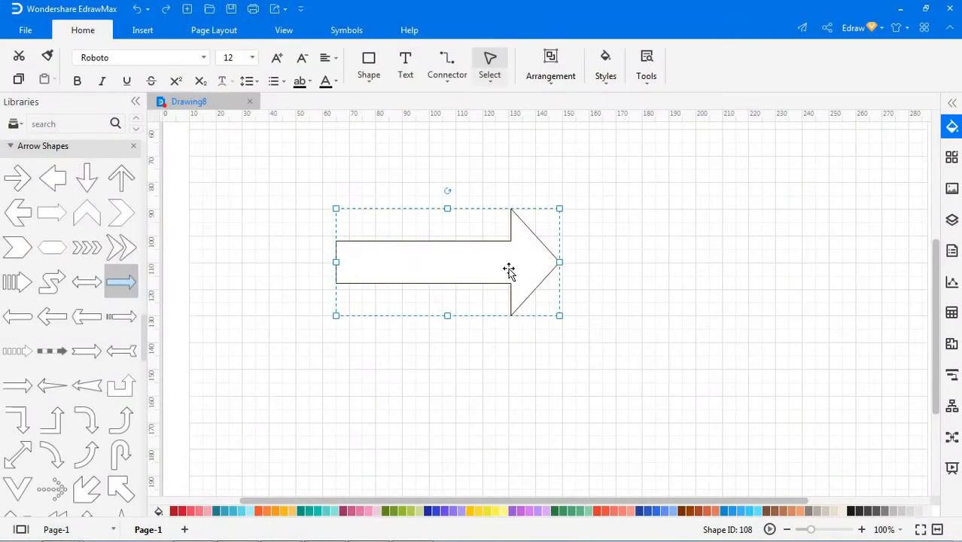
pyautogui.click(952, 104)
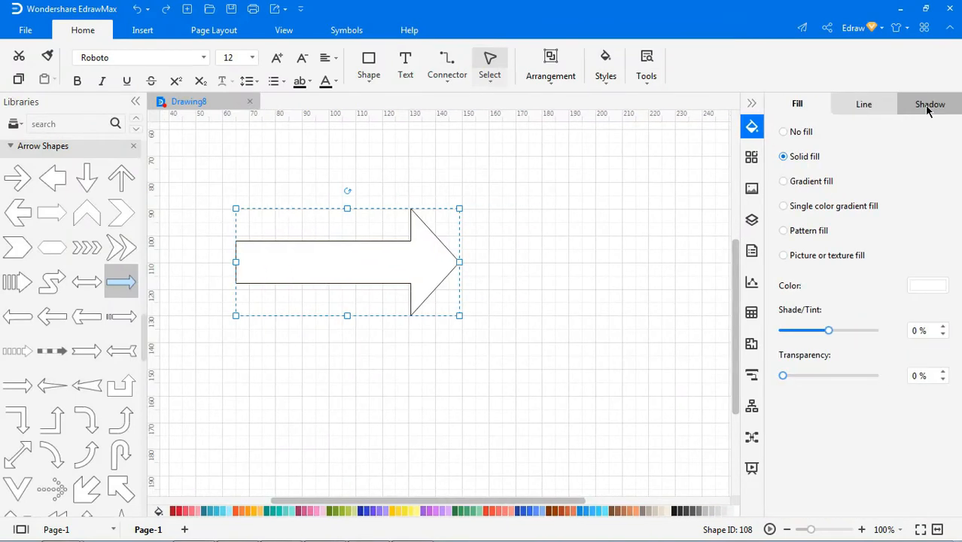
pyautogui.click(867, 108)
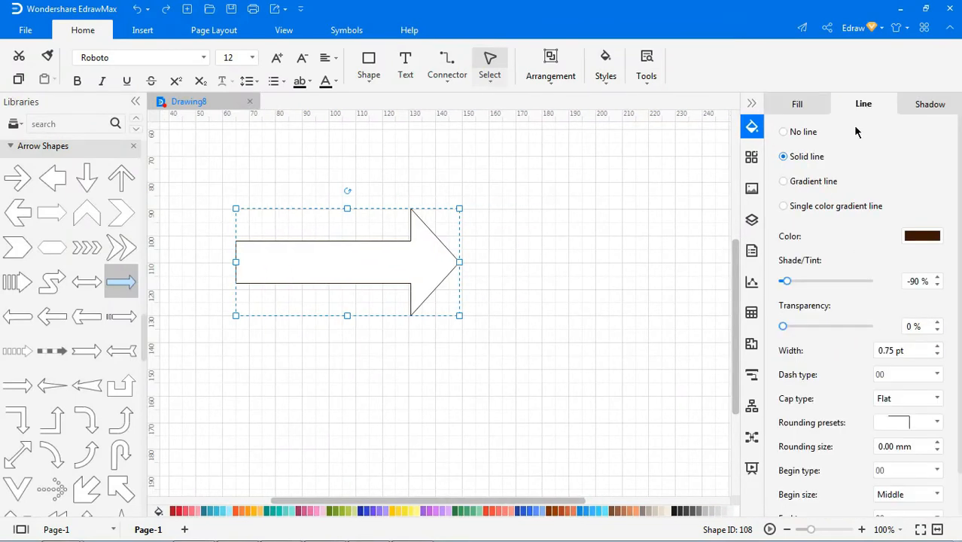
pyautogui.click(813, 181)
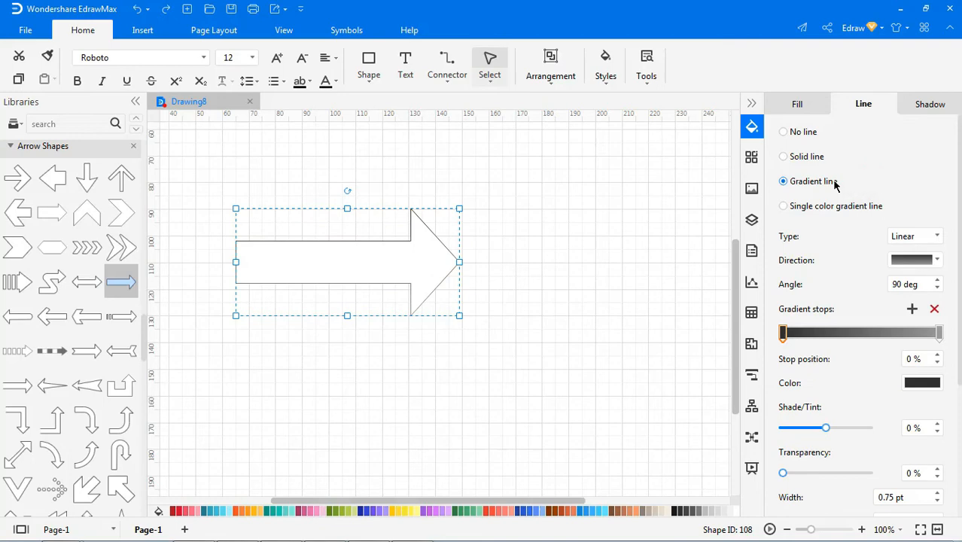
pyautogui.click(914, 236)
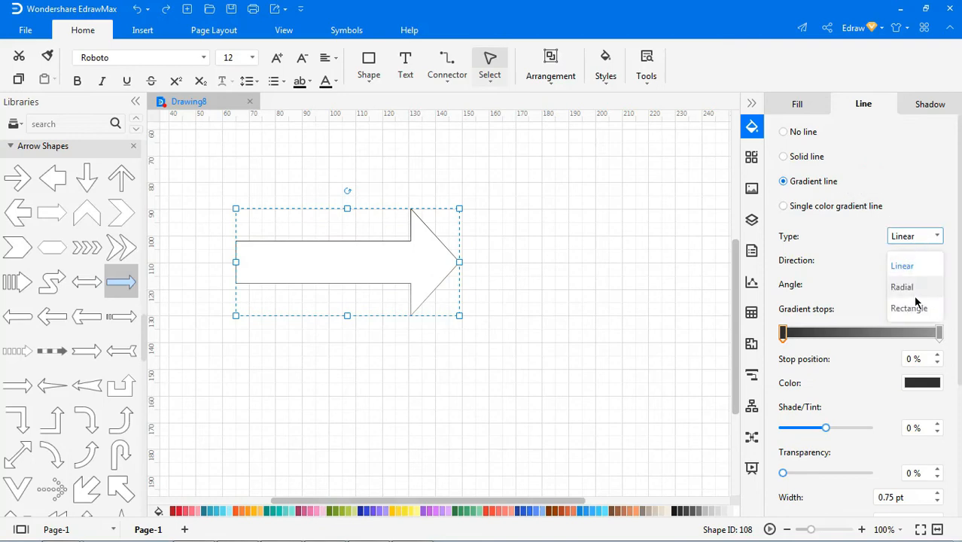
pyautogui.click(912, 268)
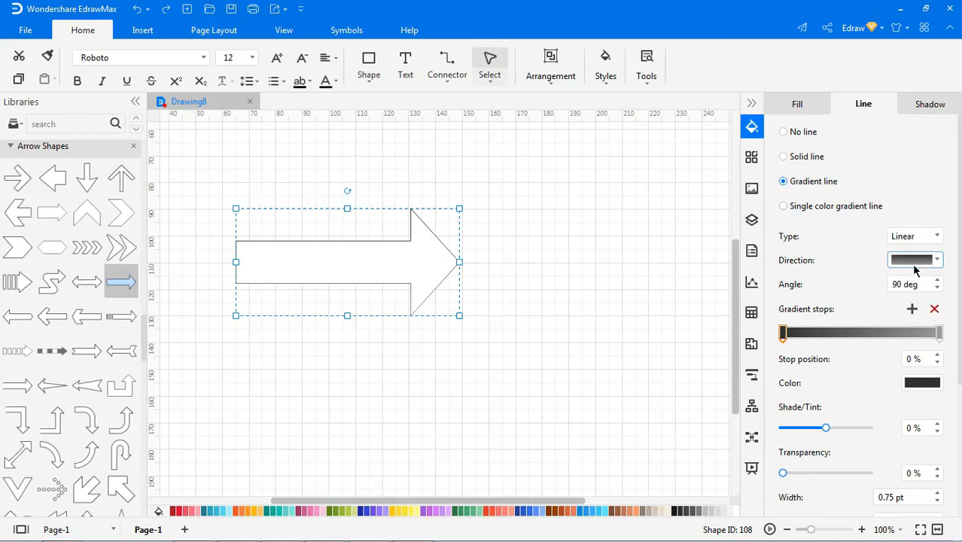
pyautogui.click(935, 260)
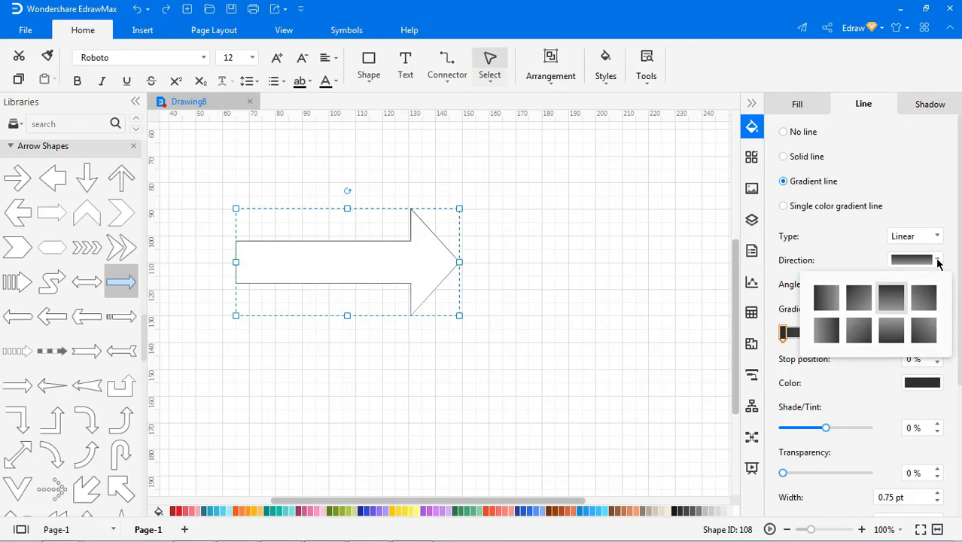
pyautogui.click(900, 298)
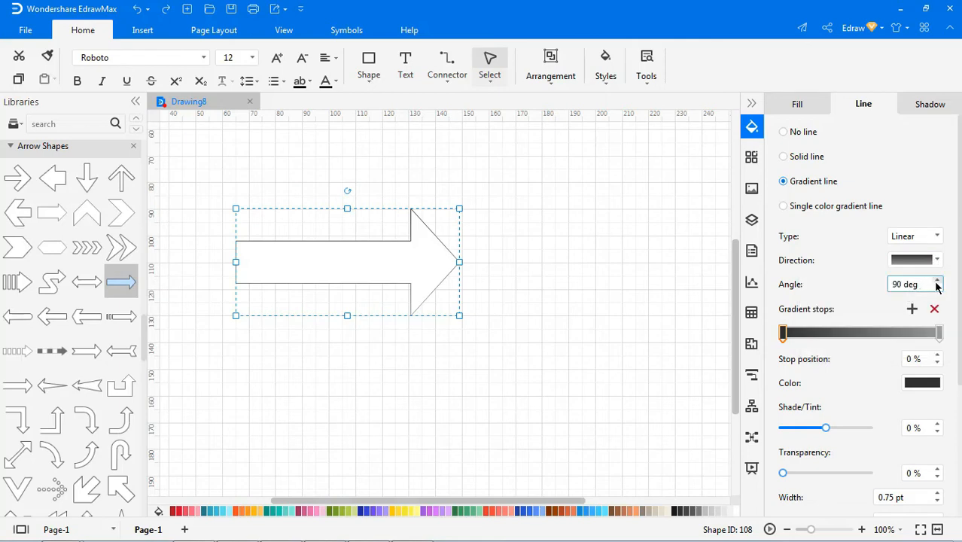
# Add two stops to the arrow's outline gradient, one at 75% and the other moved to 35%.
pyautogui.click(912, 309)
pyautogui.click(912, 309)
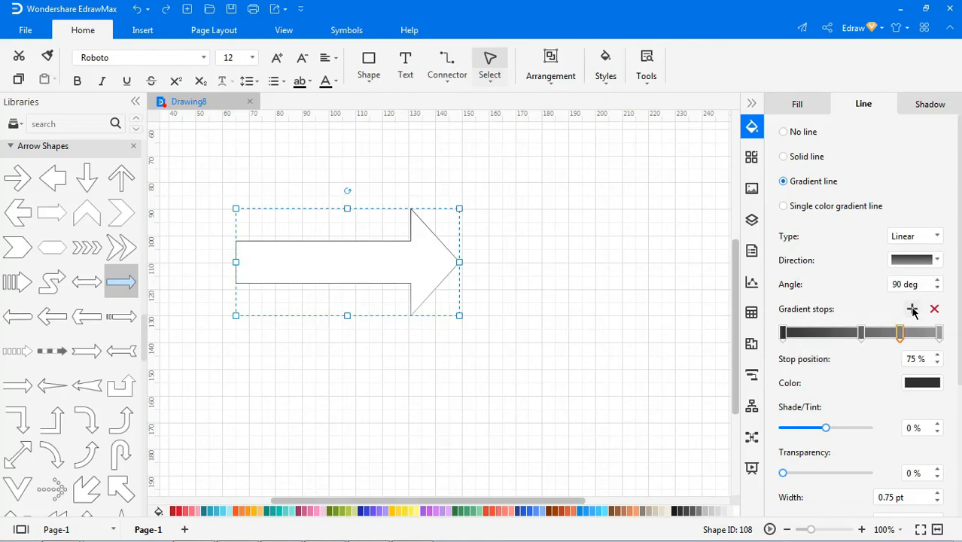
pyautogui.moveTo(860, 336); pyautogui.dragTo(838, 336)
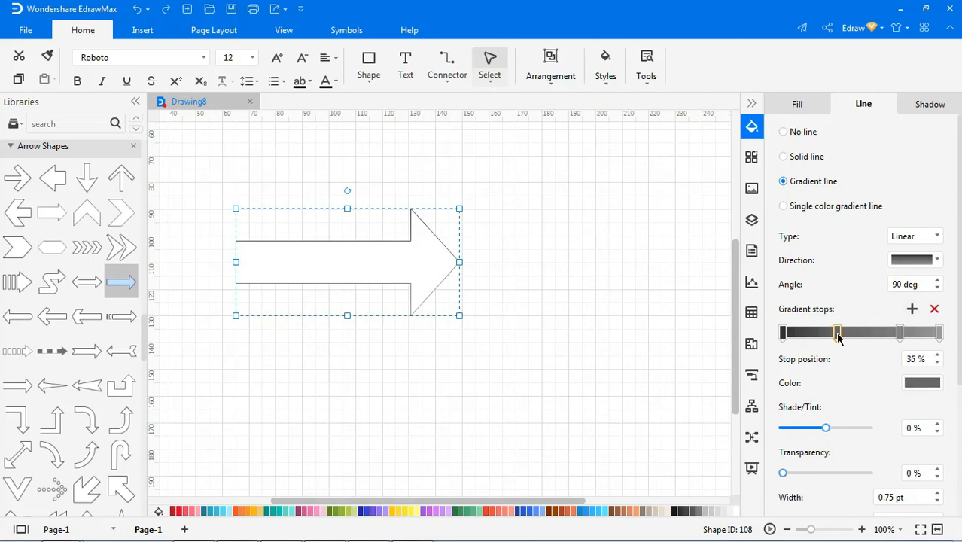
# Color the outline's gradient stops violet at 35%, red at 0% and green at 75%.
pyautogui.click(918, 382)
pyautogui.click(907, 377)
pyautogui.click(783, 334)
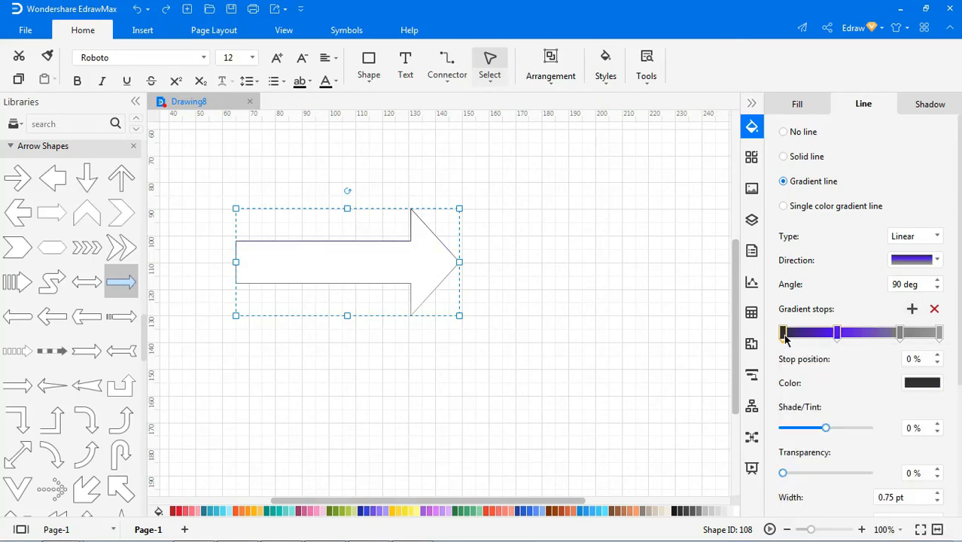
pyautogui.click(918, 384)
pyautogui.click(829, 399)
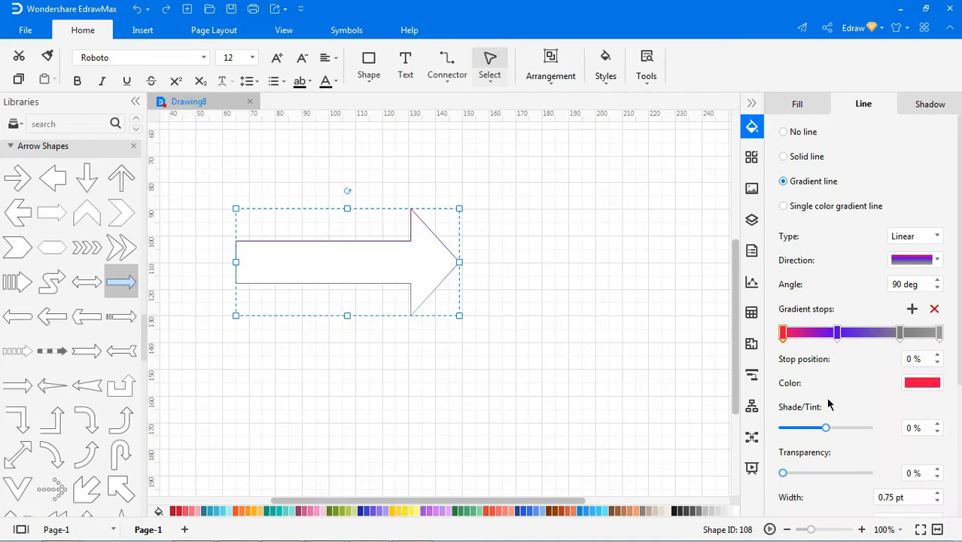
pyautogui.click(900, 334)
pyautogui.click(920, 382)
pyautogui.click(919, 456)
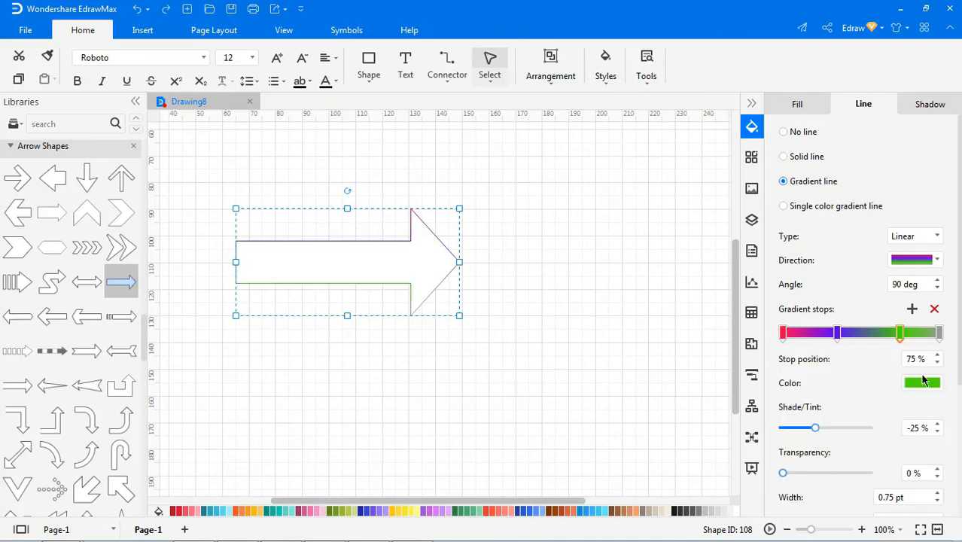
# Color the 100% gradient stop light cyan and darken it, and set the 35% stop's shade/tint to -54%.
pyautogui.click(939, 334)
pyautogui.click(922, 382)
pyautogui.click(848, 400)
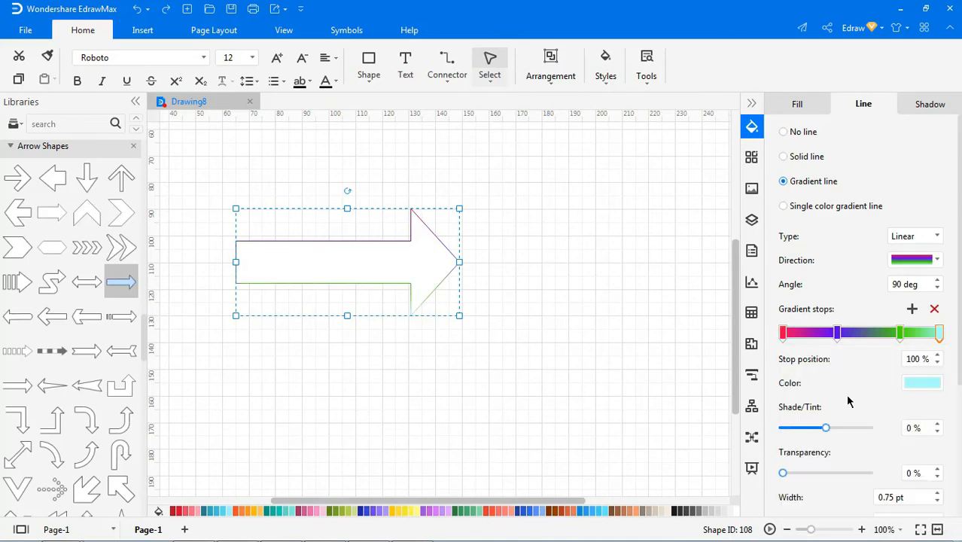
pyautogui.moveTo(826, 427); pyautogui.dragTo(803, 431)
pyautogui.click(837, 332)
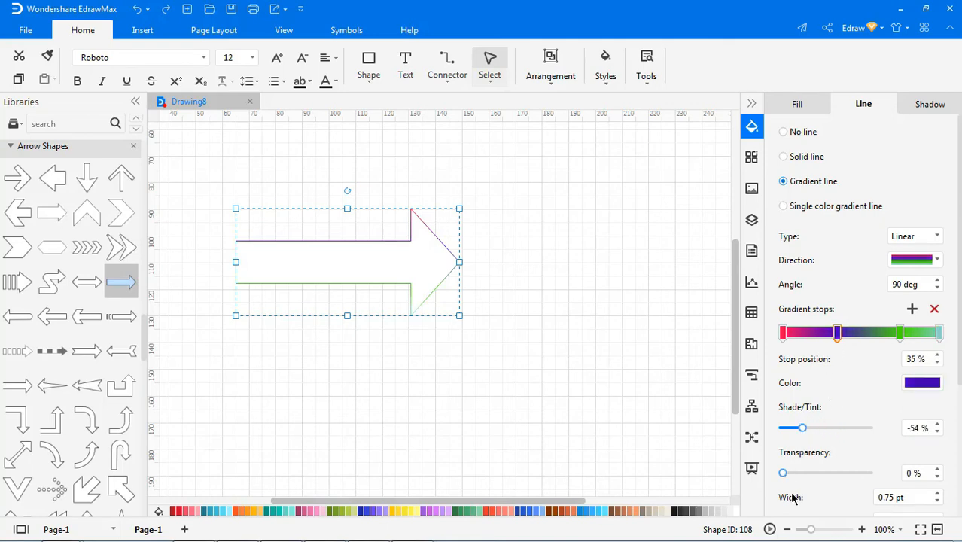
# Set the arrow outline's width to 2.50 pt and its dash type to 09.
pyautogui.click(936, 492)
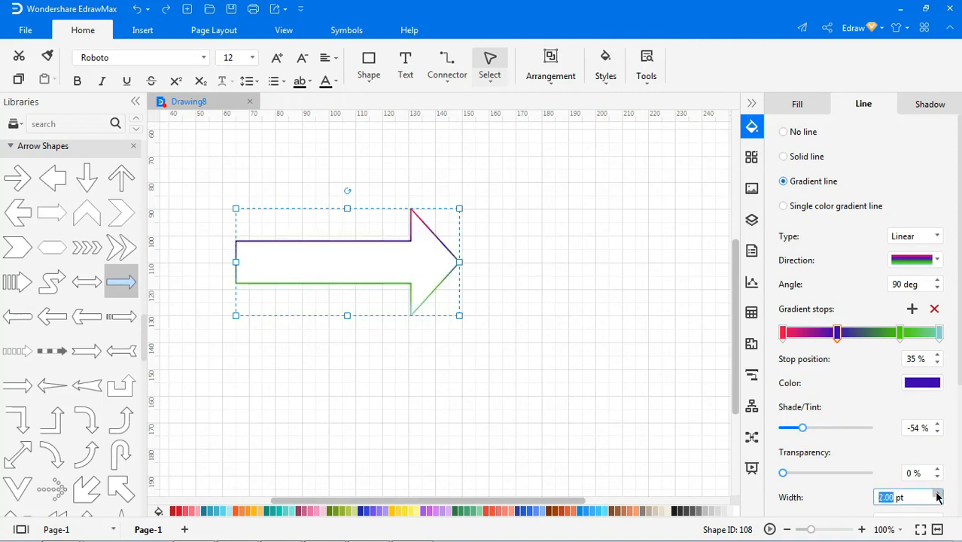
pyautogui.click(937, 494)
pyautogui.scroll(-5, 944, 421)
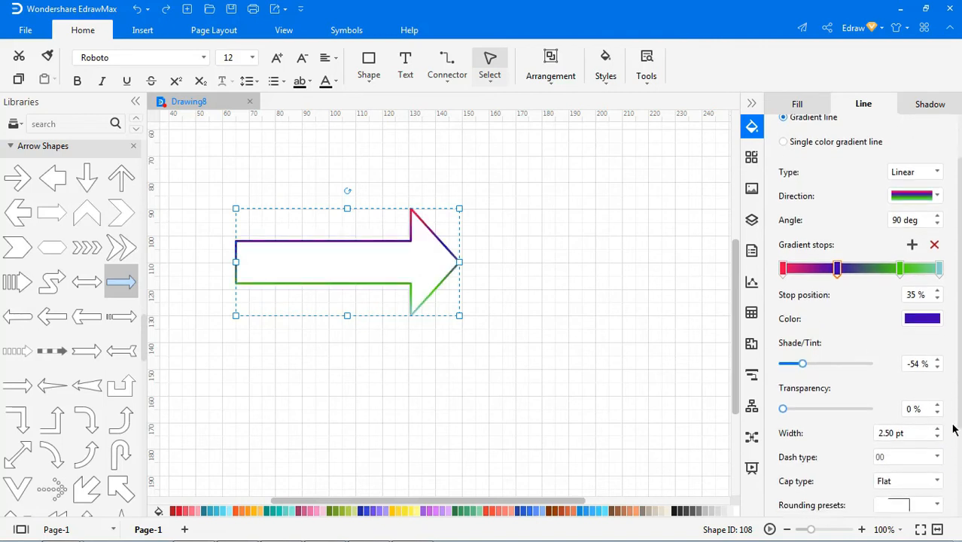
pyautogui.click(933, 350)
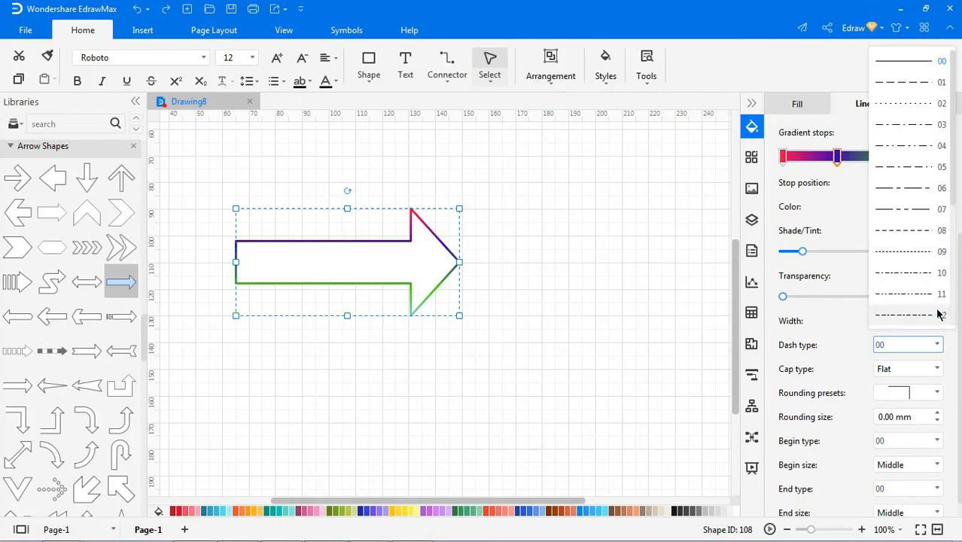
pyautogui.click(925, 258)
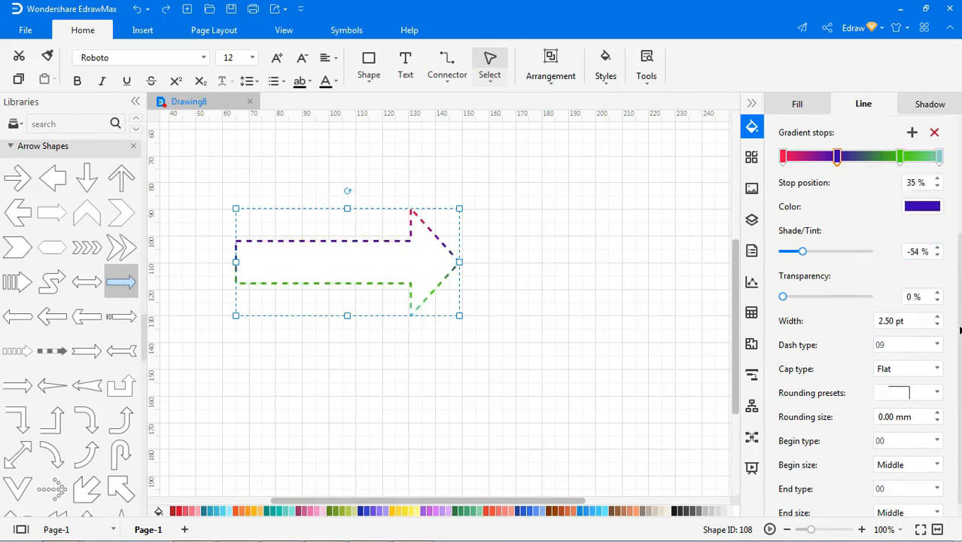
pyautogui.scroll(-1, 956, 379)
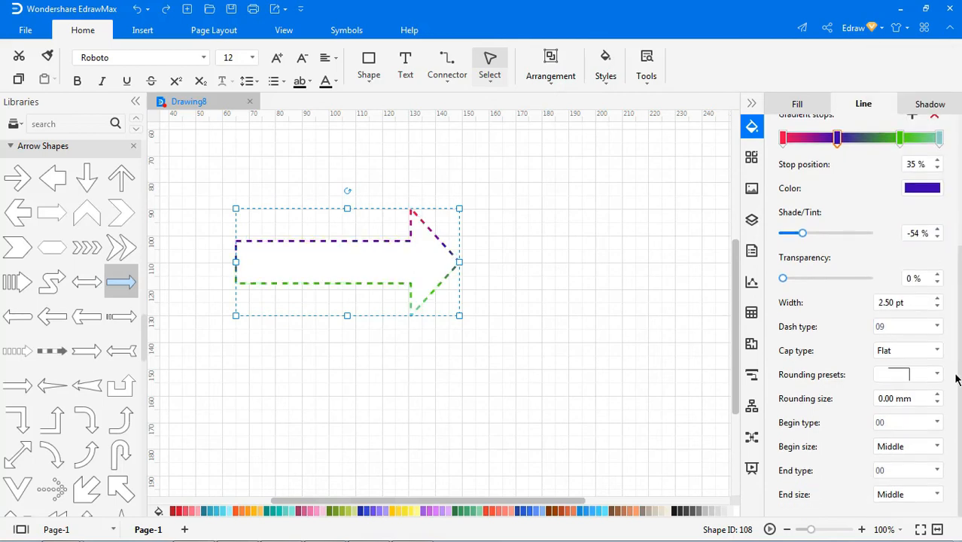
pyautogui.click(751, 103)
pyautogui.click(665, 296)
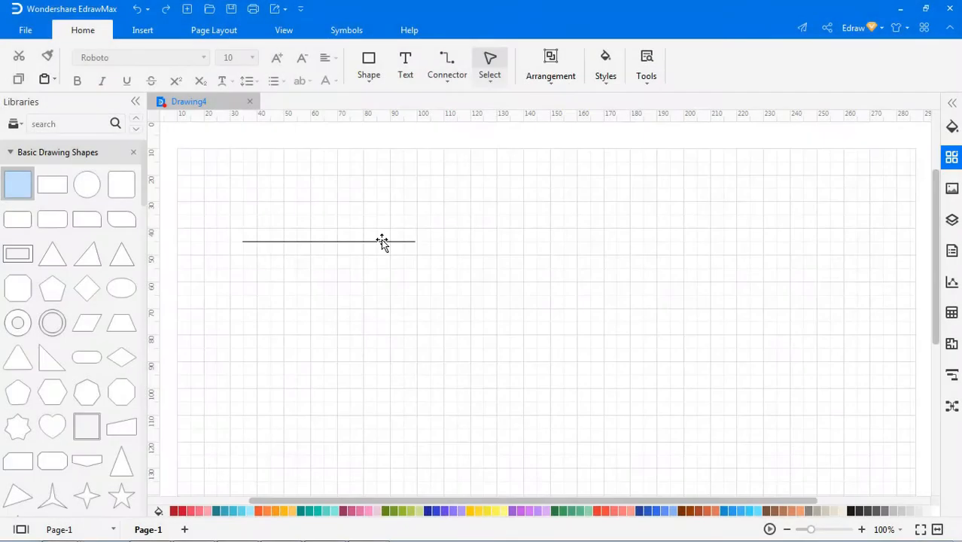
# Set the plain horizontal line's width to 2.25 pt in its line style settings.
pyautogui.click(381, 239)
pyautogui.click(605, 79)
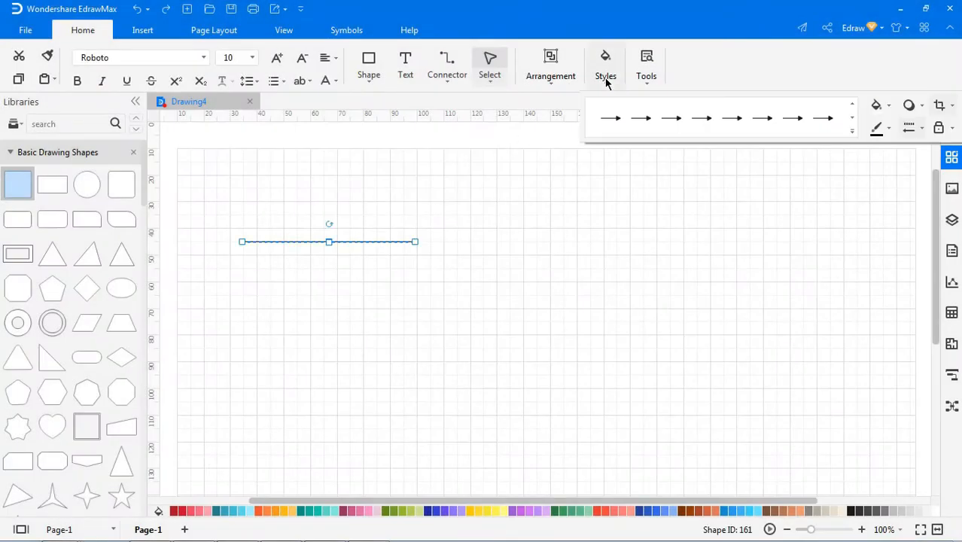
pyautogui.click(908, 129)
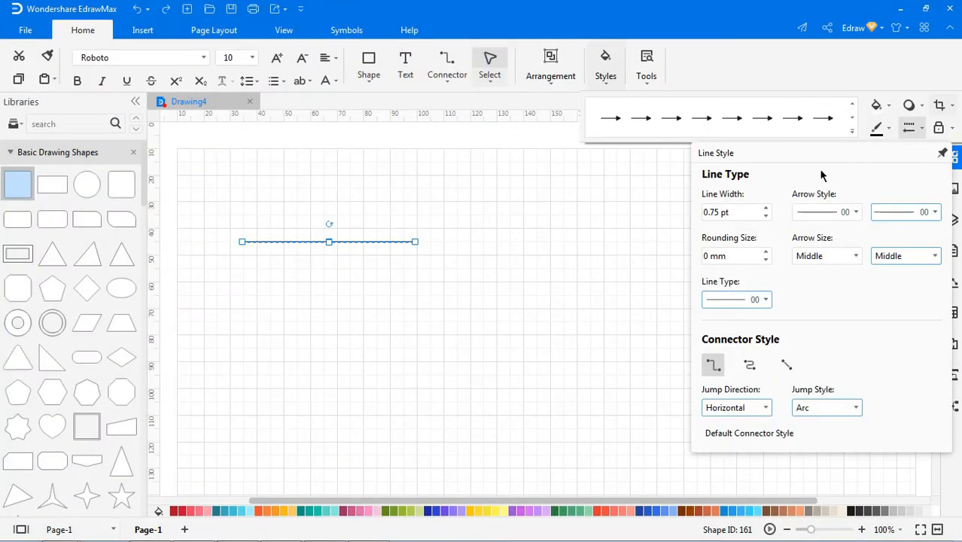
pyautogui.click(766, 210)
pyautogui.click(766, 209)
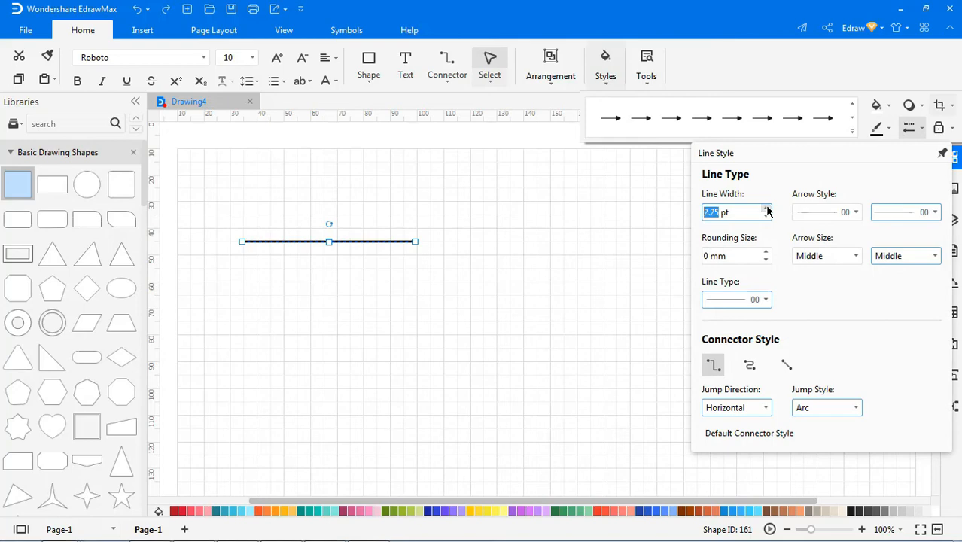
# Apply arrow style 02 to both ends of the horizontal line.
pyautogui.click(854, 214)
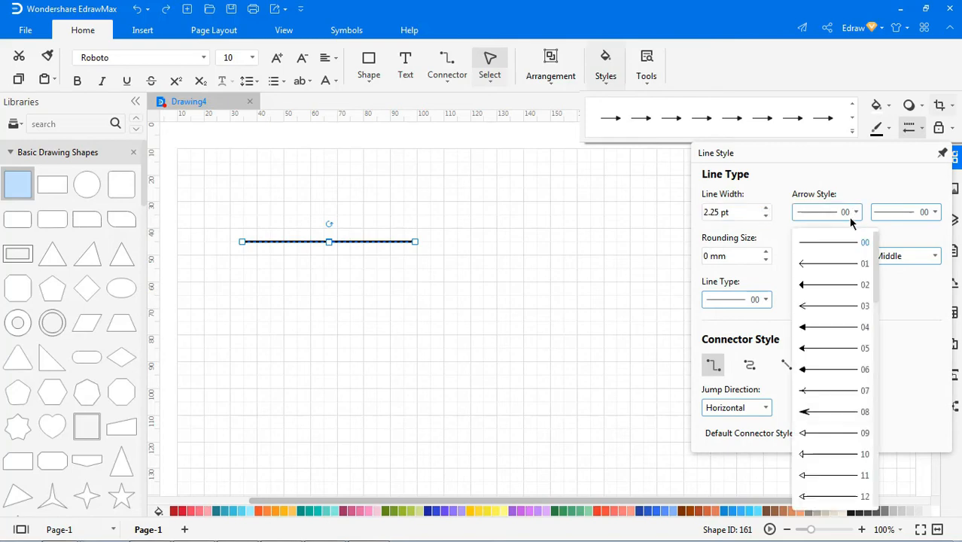
pyautogui.click(832, 286)
pyautogui.click(917, 214)
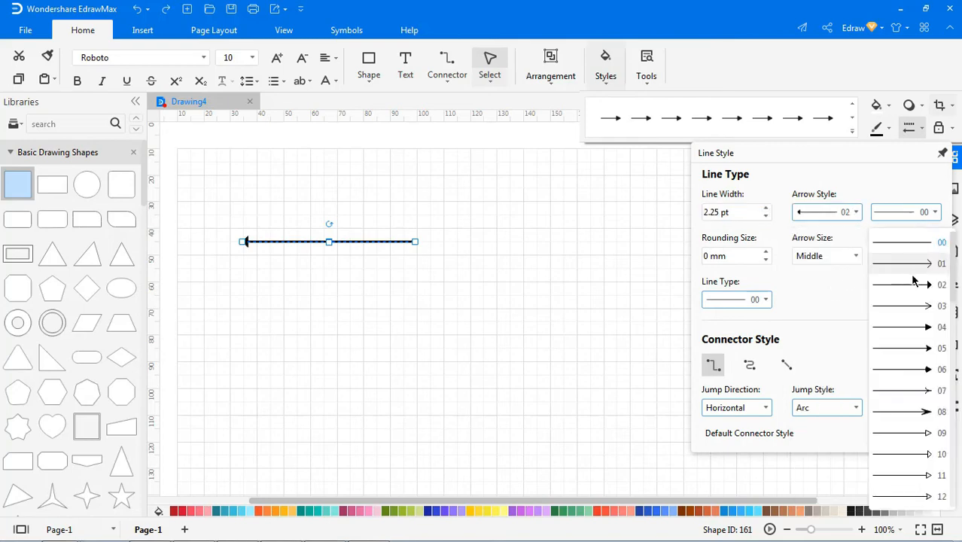
pyautogui.click(912, 286)
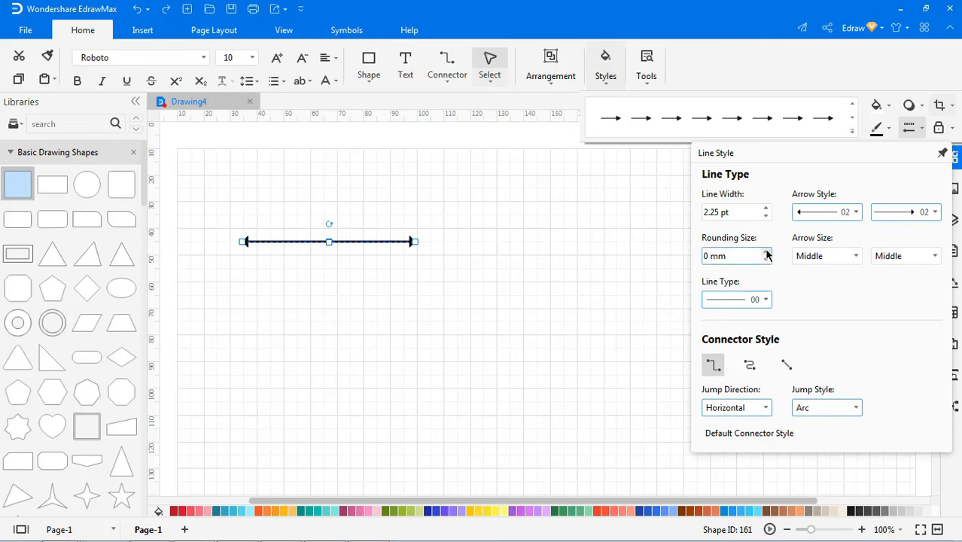
# Set the line's rounding size to 2 mm and the arrow size at both ends to Large.
pyautogui.click(830, 256)
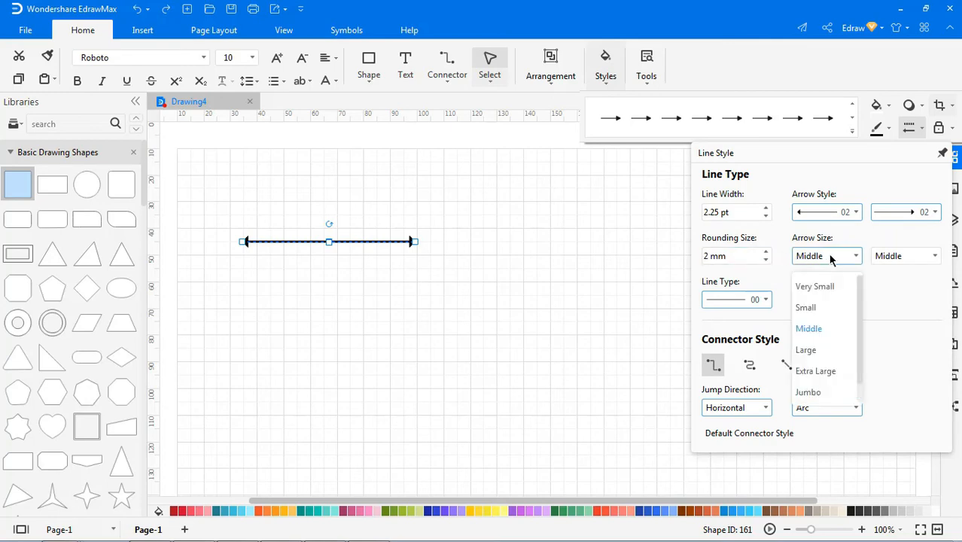
pyautogui.click(818, 348)
pyautogui.click(888, 256)
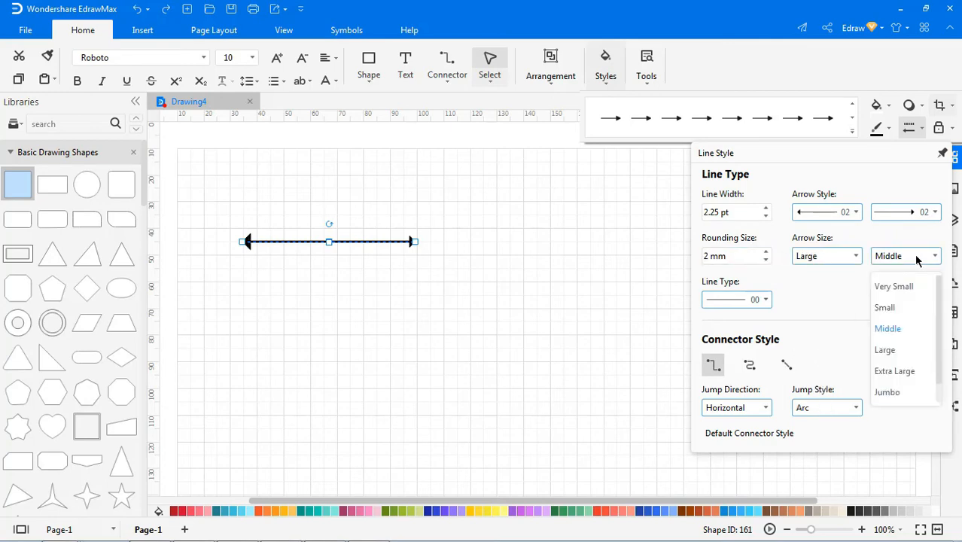
pyautogui.click(884, 348)
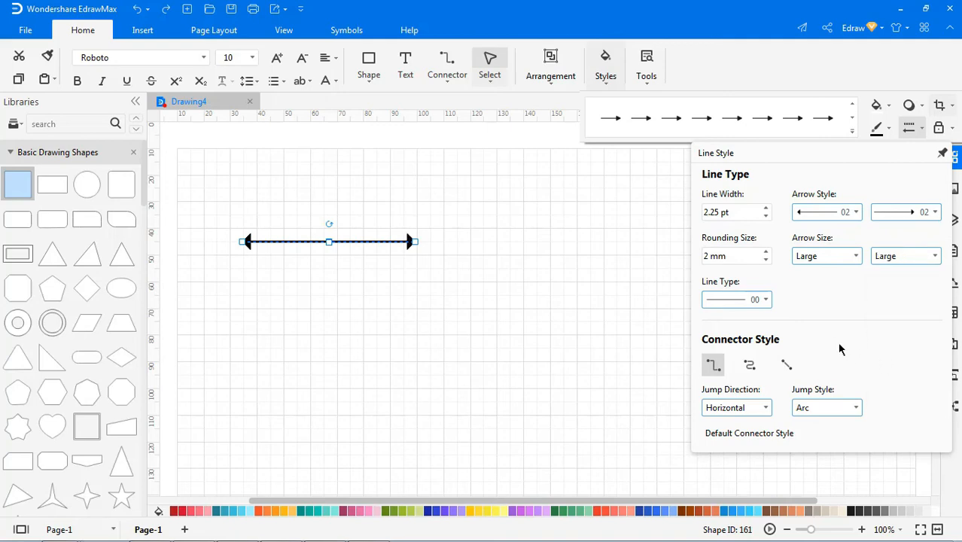
# Change the double-headed horizontal line's line type to the long-dash style 15.
pyautogui.click(764, 305)
pyautogui.scroll(-3, 741, 260)
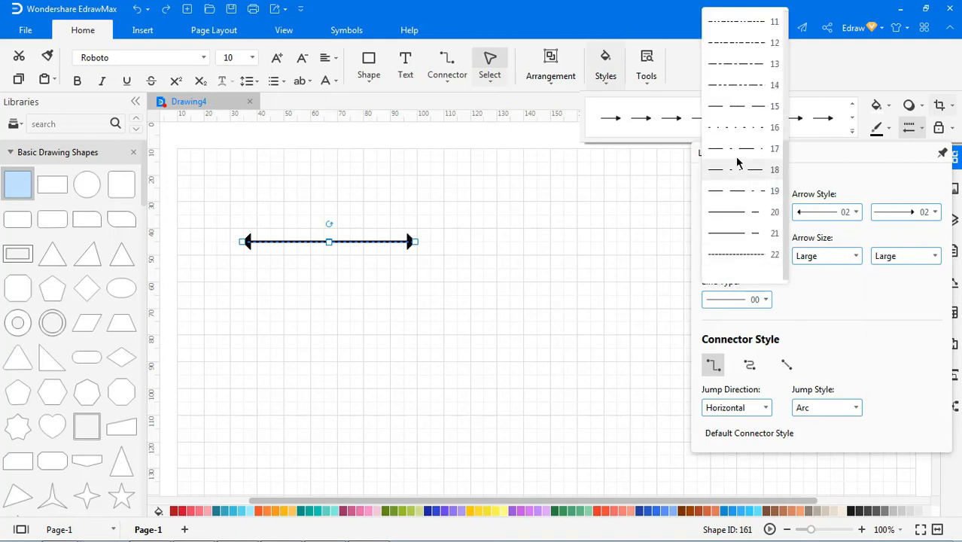
pyautogui.click(735, 112)
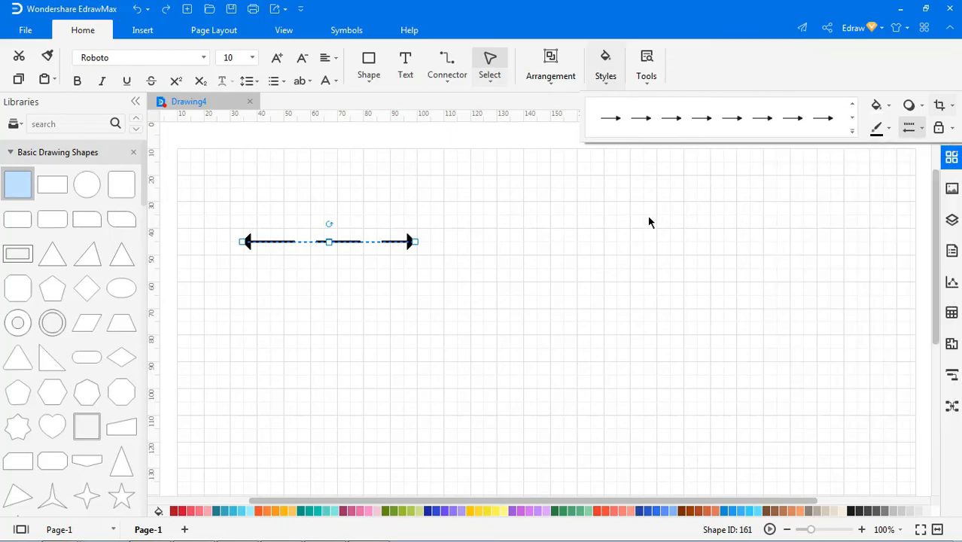
pyautogui.click(618, 331)
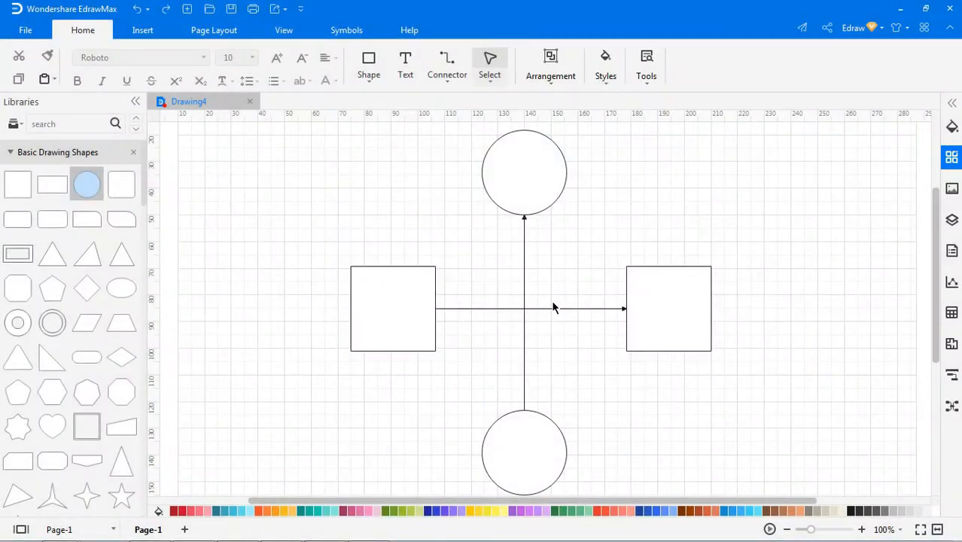
# Try the curved and straight connector styles on the horizontal connector between the squares, and restore the right-angle style.
pyautogui.click(551, 309)
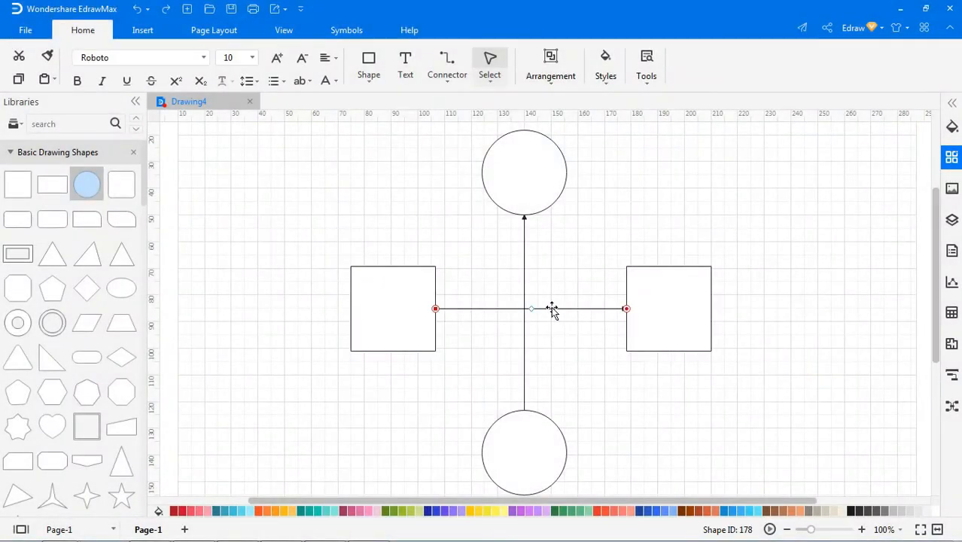
pyautogui.click(605, 67)
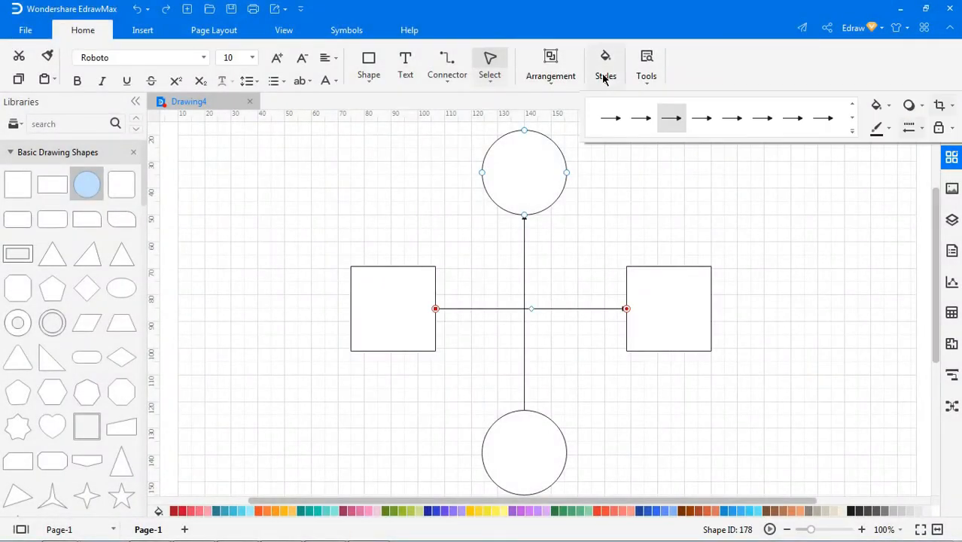
pyautogui.click(908, 126)
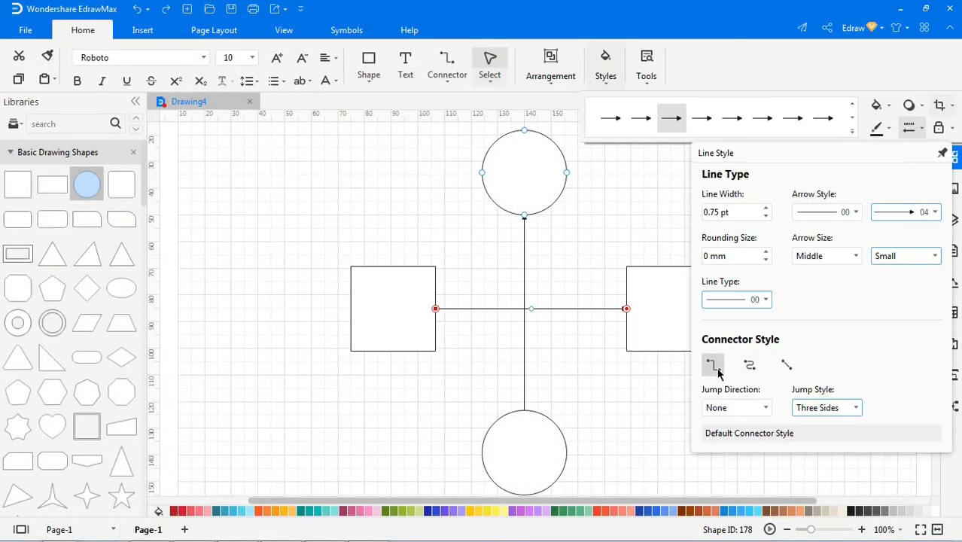
pyautogui.click(748, 366)
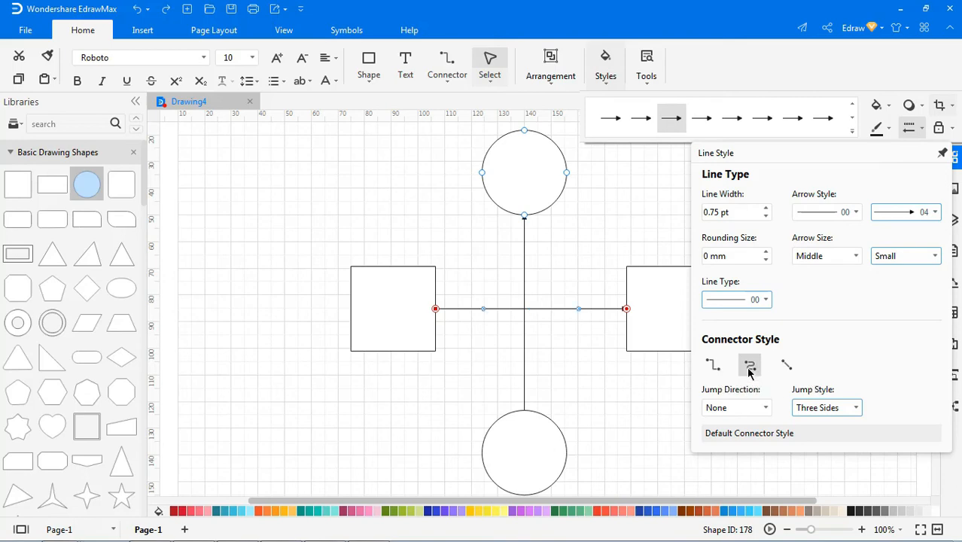
pyautogui.click(785, 366)
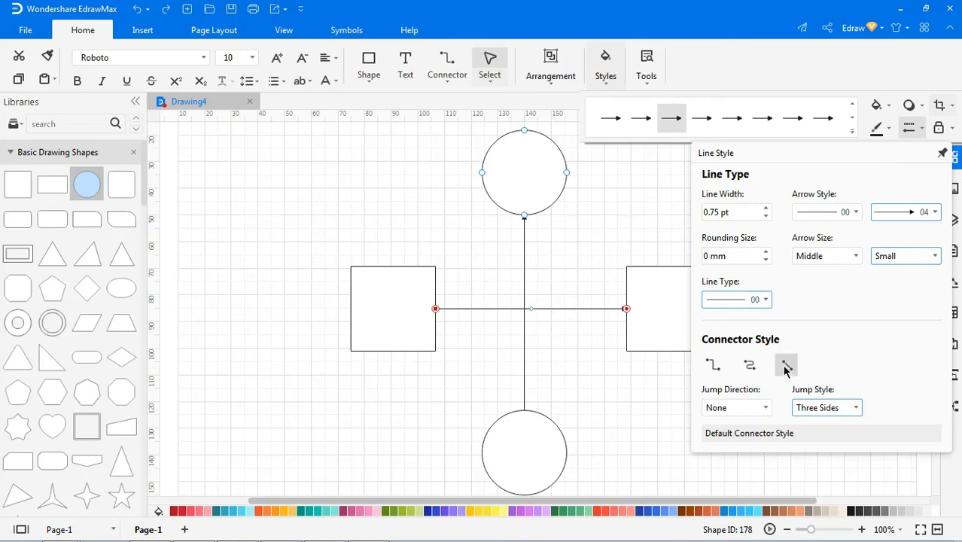
pyautogui.click(712, 367)
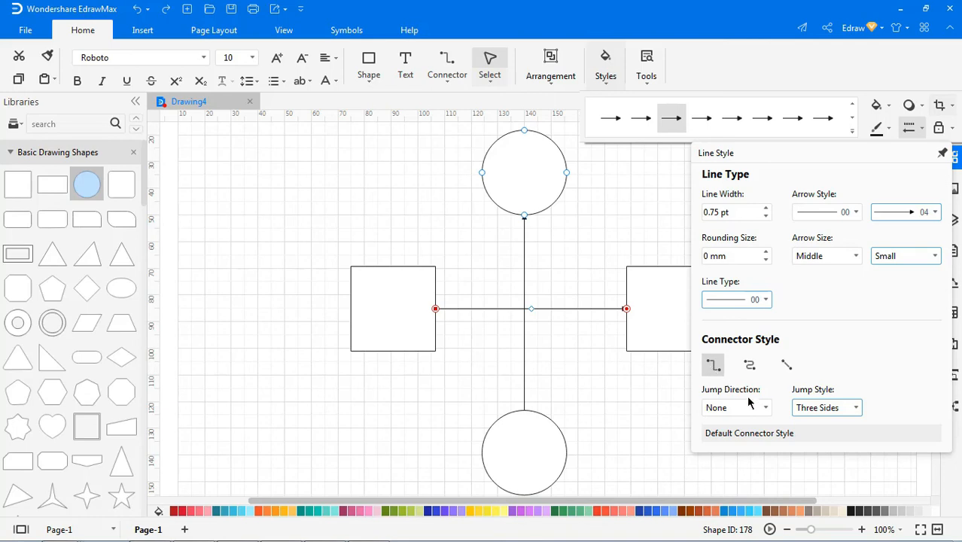
# Try the Horizontal jump direction on the connector between the squares, and switch it to Vertical.
pyautogui.click(748, 402)
pyautogui.click(747, 457)
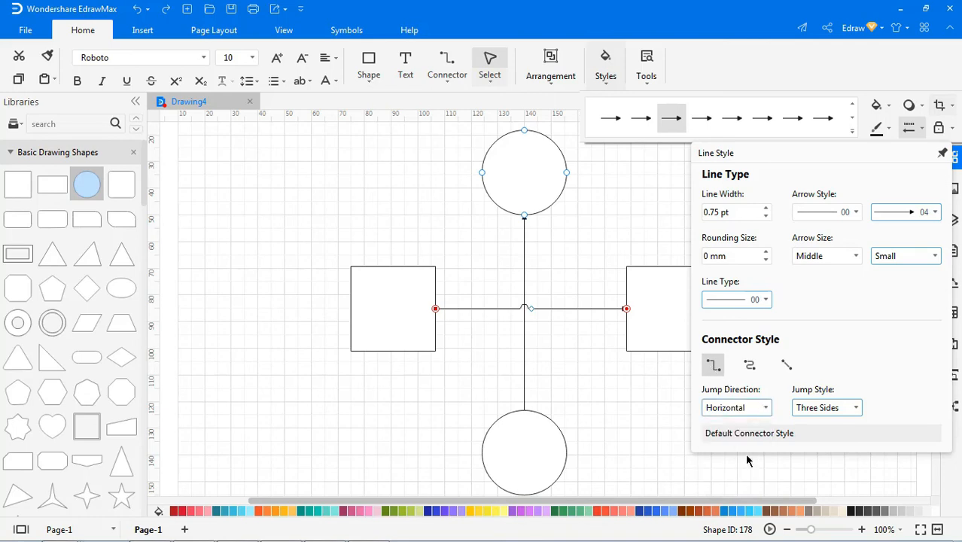
pyautogui.click(763, 409)
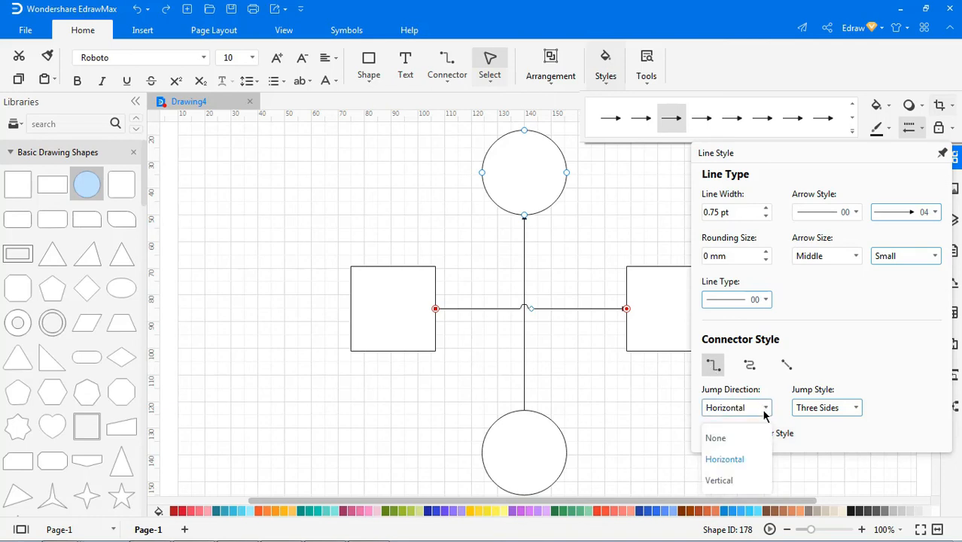
pyautogui.click(745, 479)
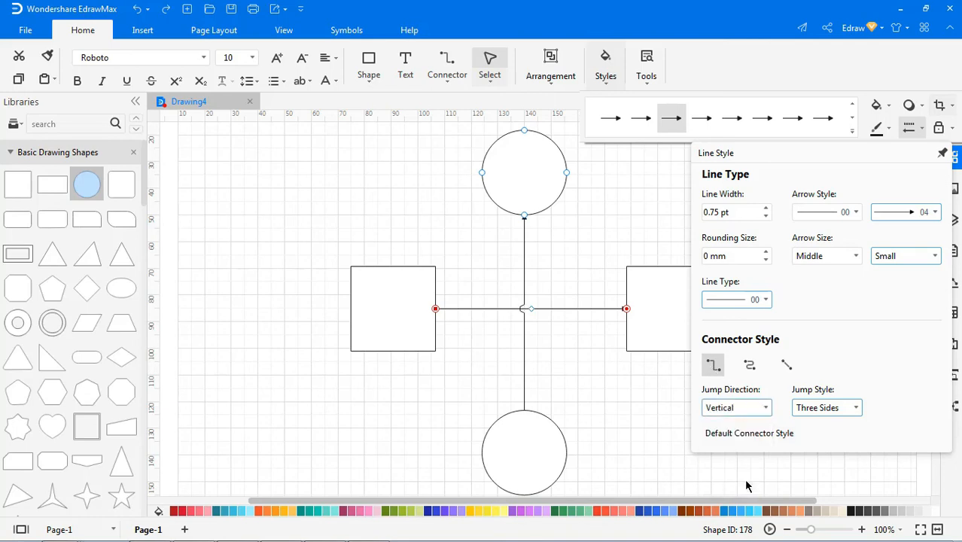
# Try the available jump styles on the connector crossing, including Two Sides, and return it to Three Sides.
pyautogui.click(840, 409)
pyautogui.click(813, 294)
pyautogui.click(826, 409)
pyautogui.click(805, 316)
pyautogui.click(828, 407)
pyautogui.click(815, 338)
pyautogui.click(832, 407)
pyautogui.click(833, 358)
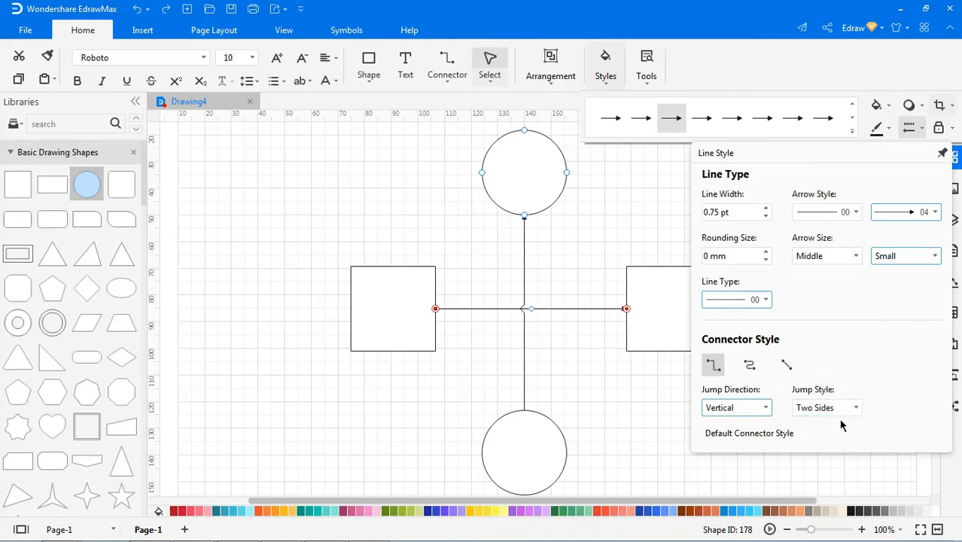
pyautogui.click(841, 414)
pyautogui.click(824, 376)
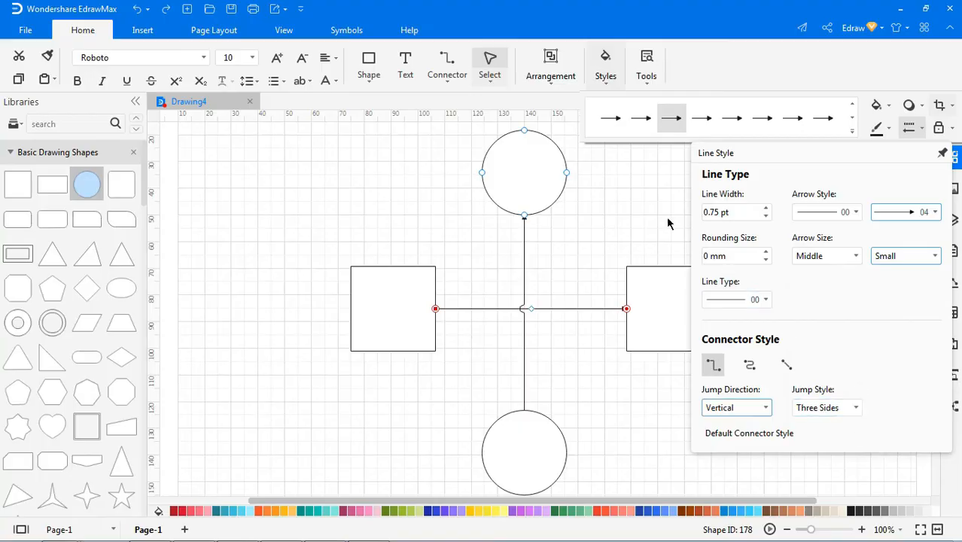
pyautogui.click(647, 208)
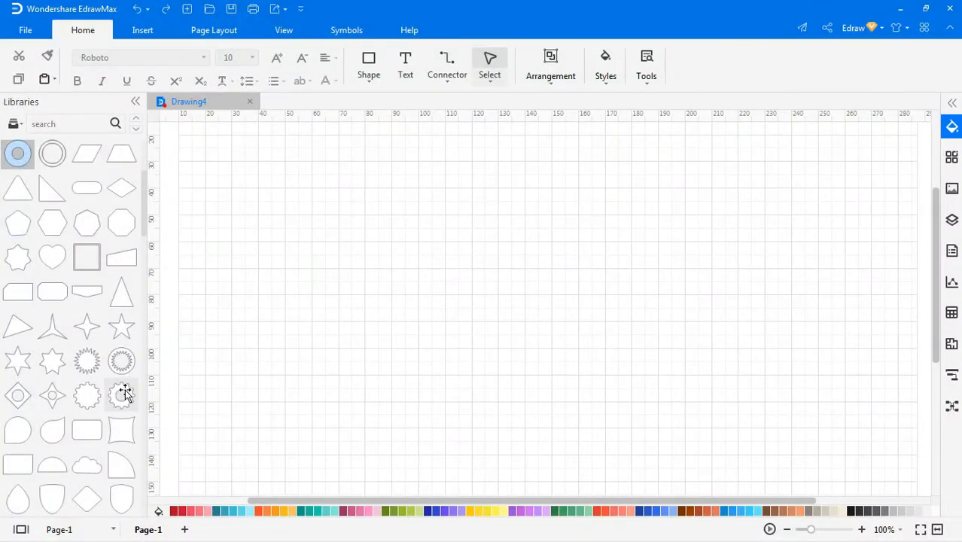
# Place the gear with a round center hole on the blank page and apply the Perspective shadow preset.
pyautogui.moveTo(123, 393); pyautogui.dragTo(494, 294)
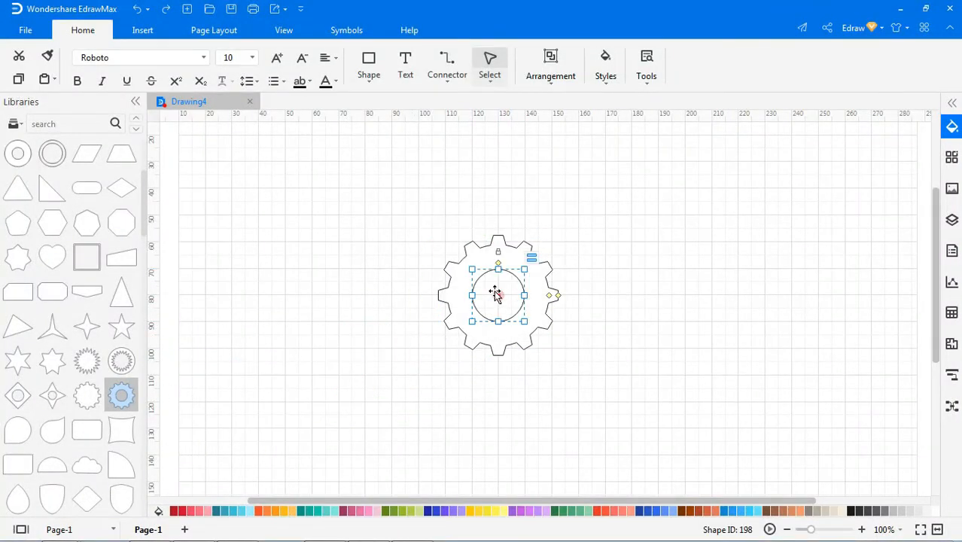
pyautogui.click(952, 103)
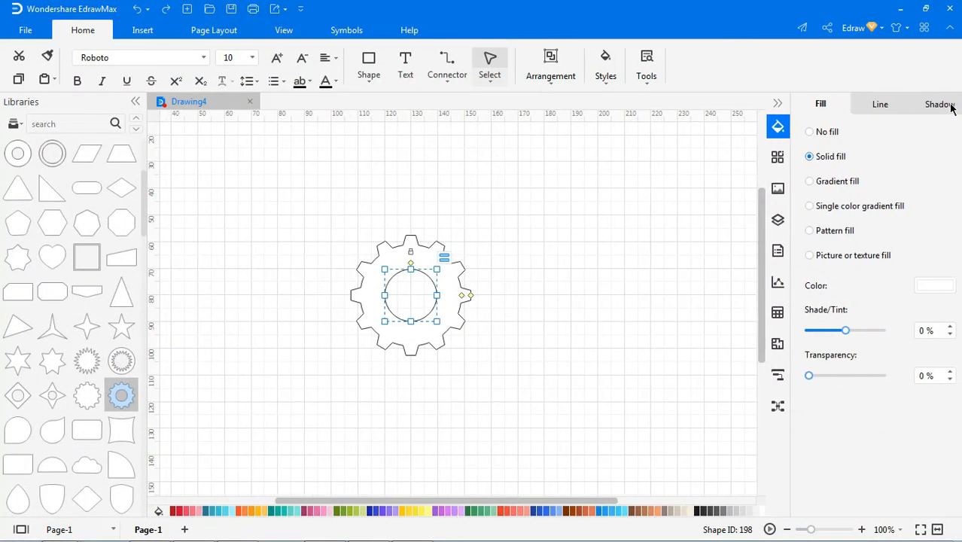
pyautogui.click(929, 105)
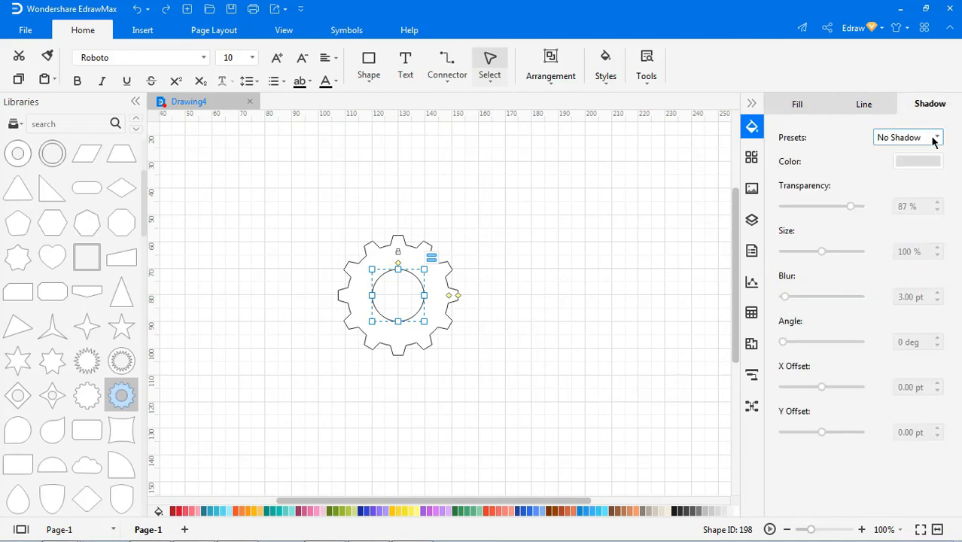
pyautogui.click(933, 138)
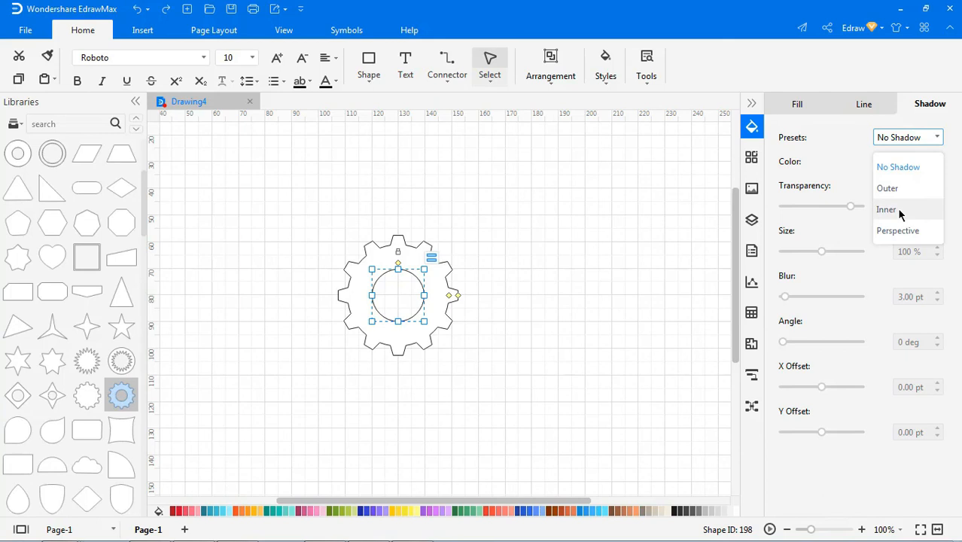
pyautogui.click(905, 232)
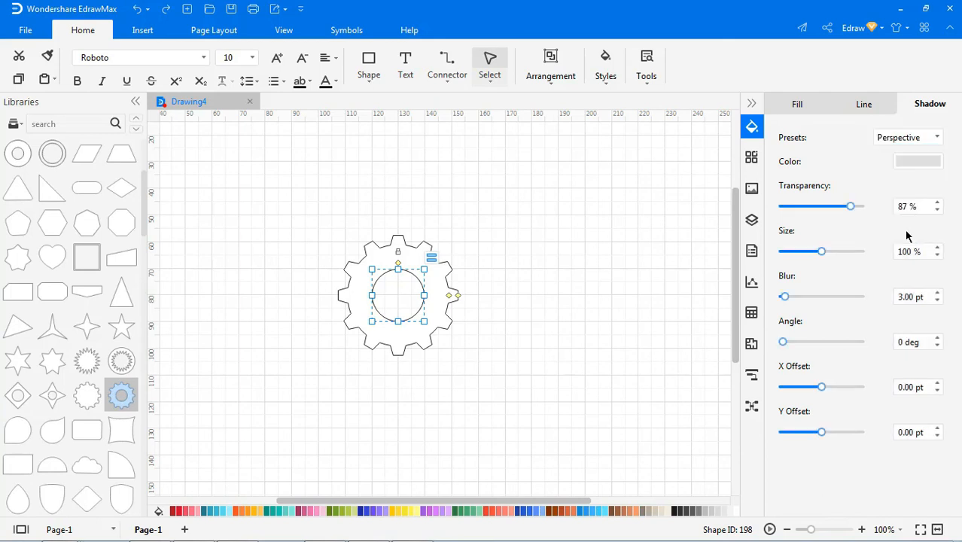
# Set the gear's shadow color to dark gray and its transparency to 24%.
pyautogui.click(918, 161)
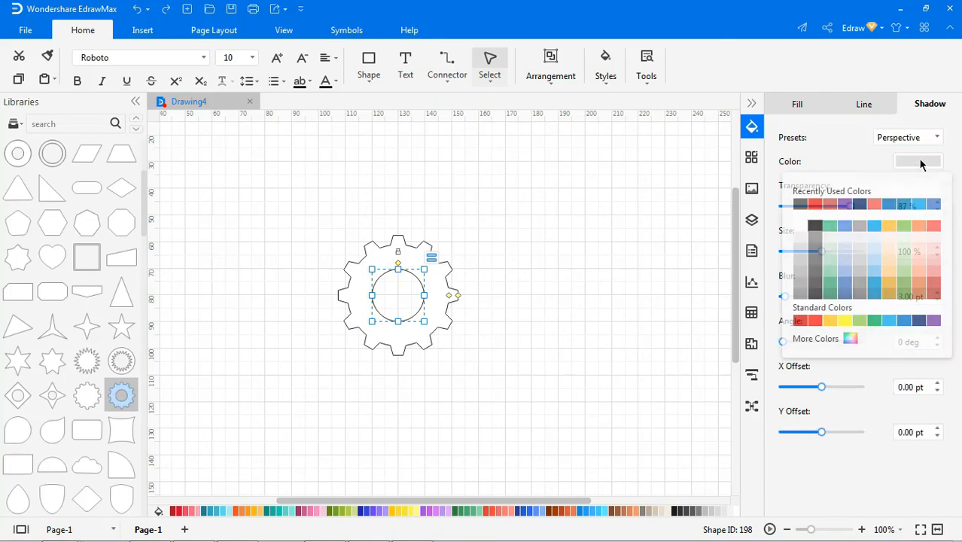
pyautogui.click(817, 271)
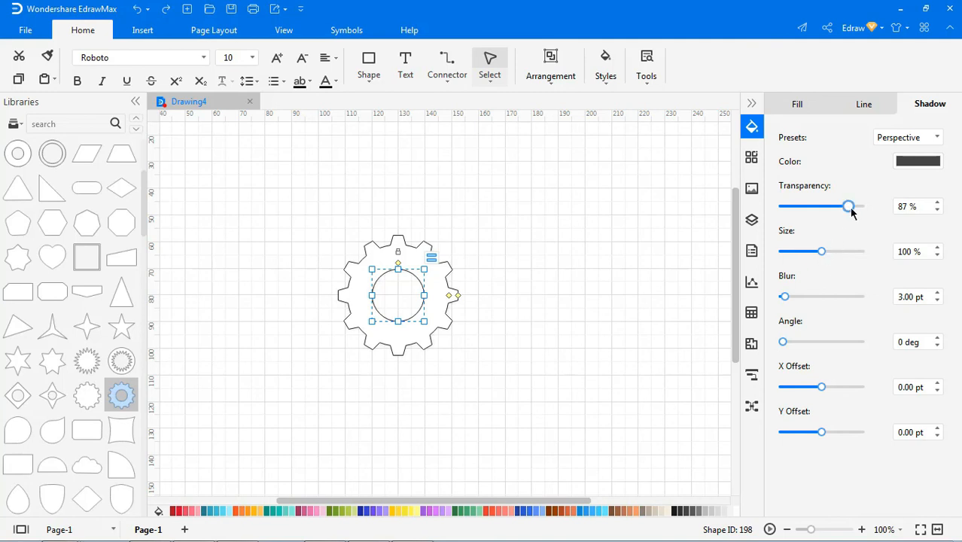
pyautogui.moveTo(849, 207); pyautogui.dragTo(800, 208)
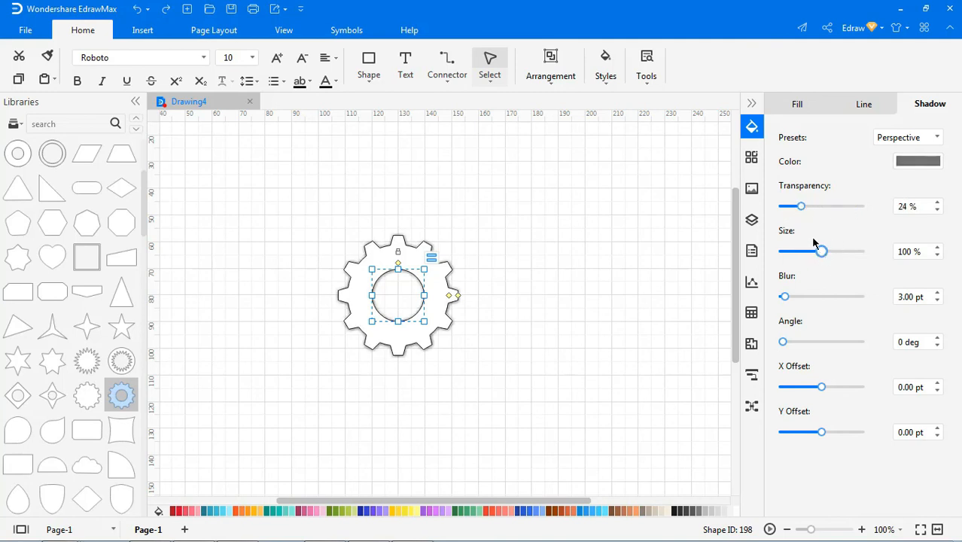
# Set the gear shadow's size to 105% and its blur to 5.00 pt, keeping the angle at 0 deg.
pyautogui.moveTo(822, 256)
pyautogui.mouseDown()
pyautogui.moveTo(813, 254)
pyautogui.moveTo(823, 256)
pyautogui.mouseUp()
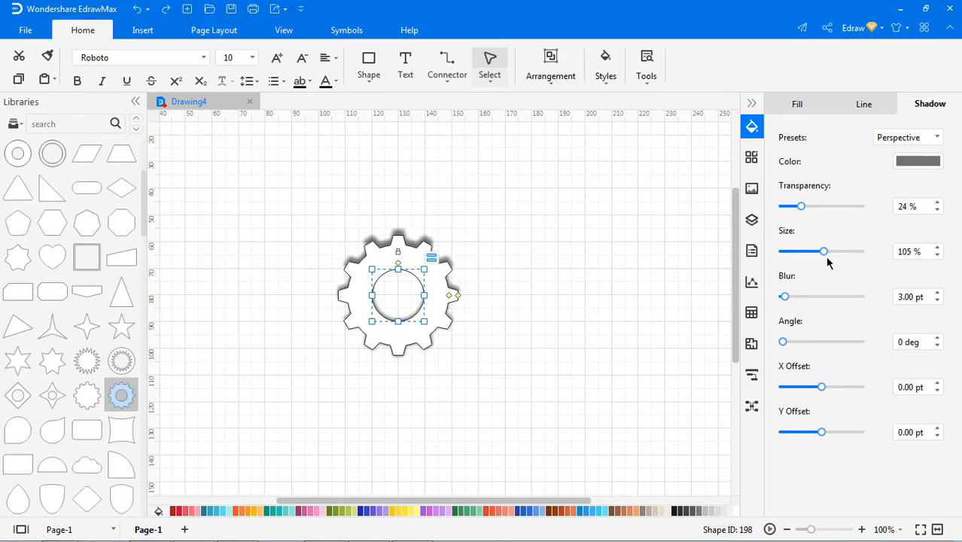
pyautogui.moveTo(783, 297); pyautogui.dragTo(788, 297)
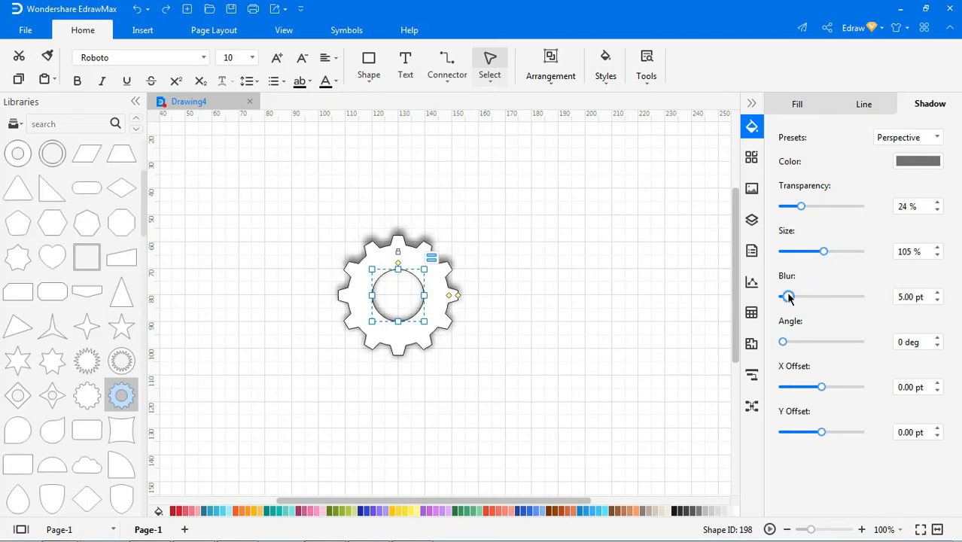
pyautogui.moveTo(783, 341); pyautogui.dragTo(783, 341)
# Set the gear shadow's X offset to 4.00 pt, increase its Y offset slightly, and collapse the formatting pane.
pyautogui.moveTo(823, 389); pyautogui.dragTo(823, 388)
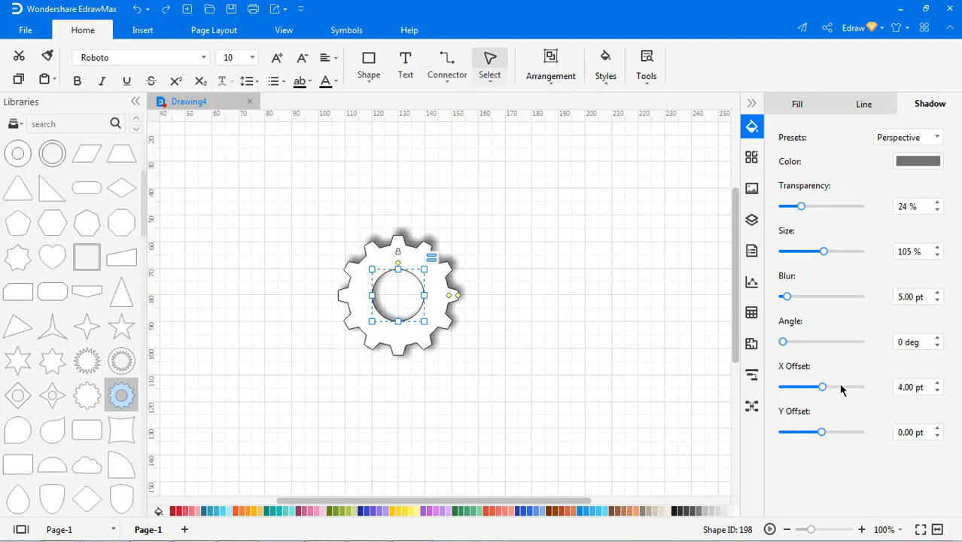
pyautogui.moveTo(822, 432); pyautogui.dragTo(825, 428)
pyautogui.click(750, 128)
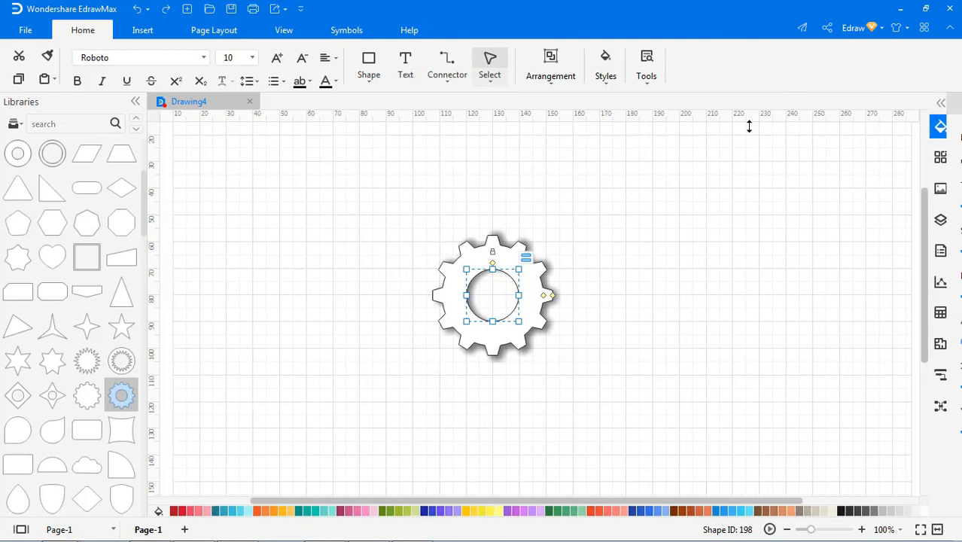